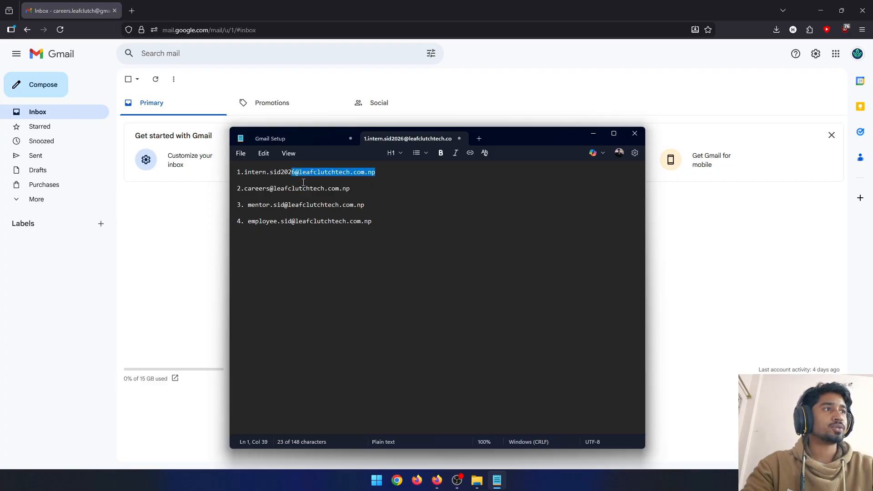
- Review the list of company email addresses in the notes, focusing on the careers address and its domain
{"action": "left_click_drag", "start_coordinate": [352, 190], "coordinate": [255, 190]}
{"action": "left_click", "coordinate": [433, 198]}
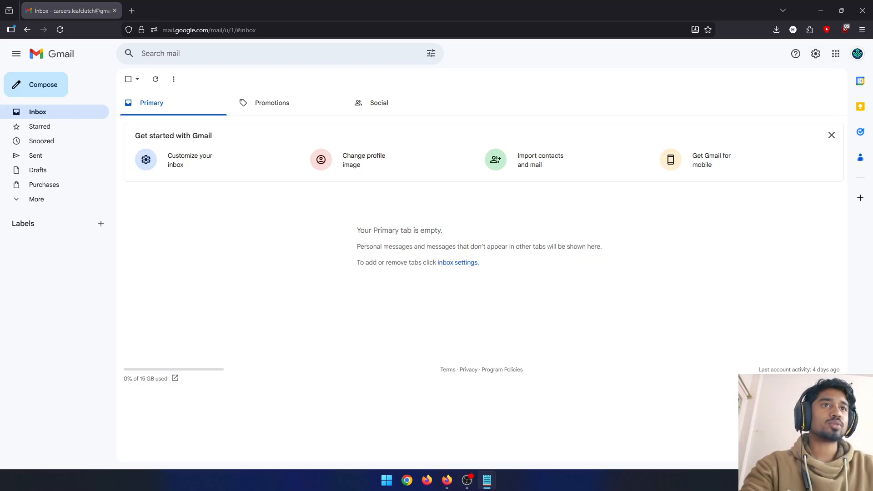
{"action": "left_click", "coordinate": [486, 480]}
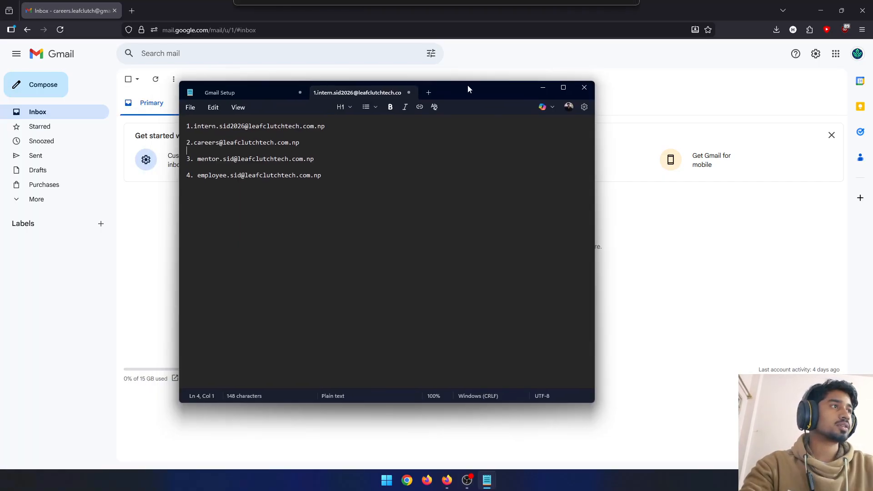
{"action": "left_click_drag", "start_coordinate": [300, 143], "coordinate": [186, 142]}
{"action": "left_click", "coordinate": [313, 143]}
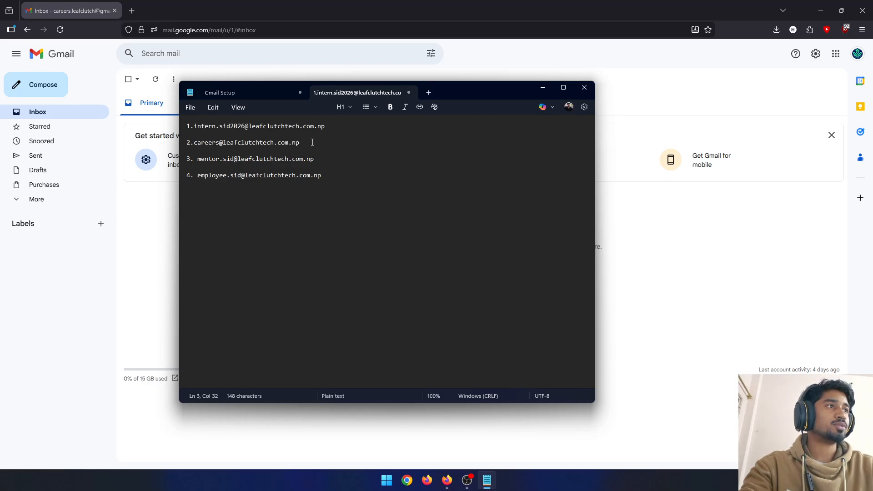
{"action": "left_click_drag", "start_coordinate": [300, 142], "coordinate": [244, 142]}
{"action": "left_click", "coordinate": [297, 136]}
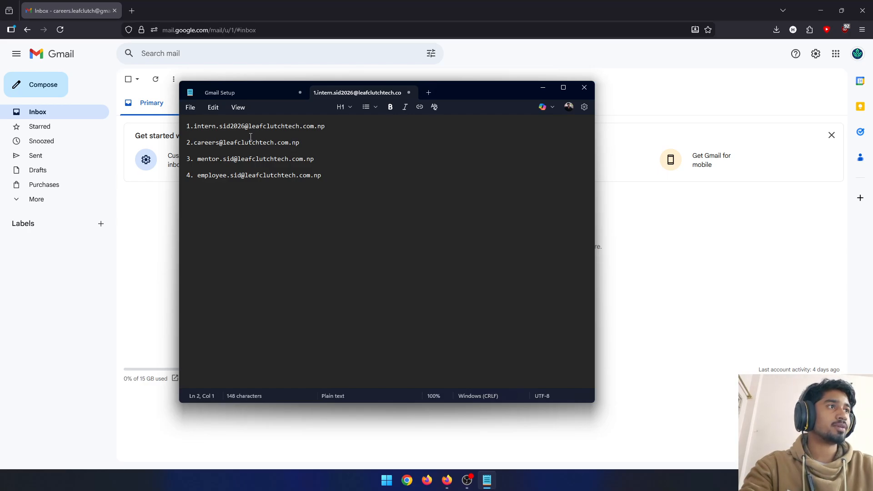
{"action": "left_click", "coordinate": [543, 87]}
- Check which Google account is signed in to Gmail and read its email address
{"action": "left_click", "coordinate": [858, 53]}
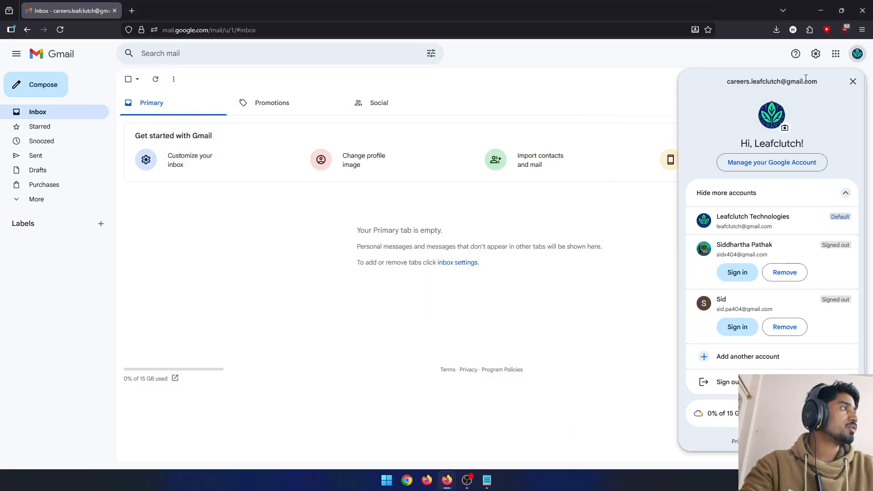
{"action": "left_click_drag", "start_coordinate": [818, 79], "coordinate": [725, 88]}
{"action": "left_click", "coordinate": [714, 89]}
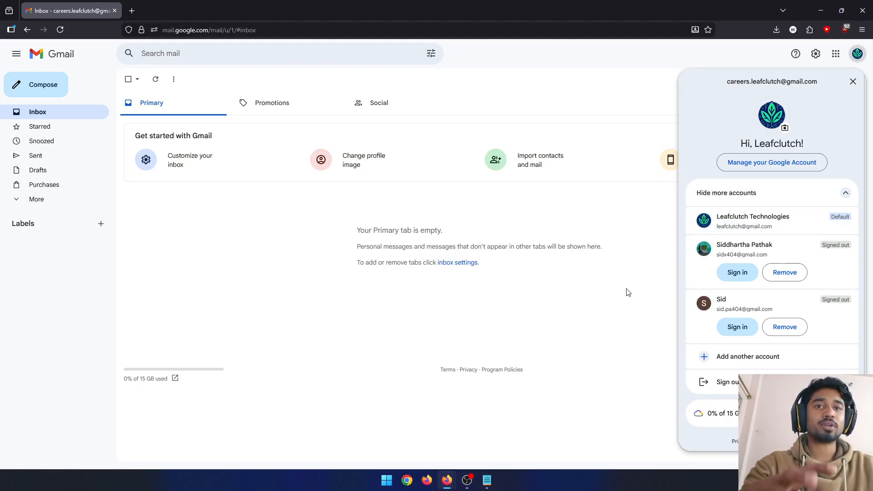
{"action": "left_click", "coordinate": [545, 309]}
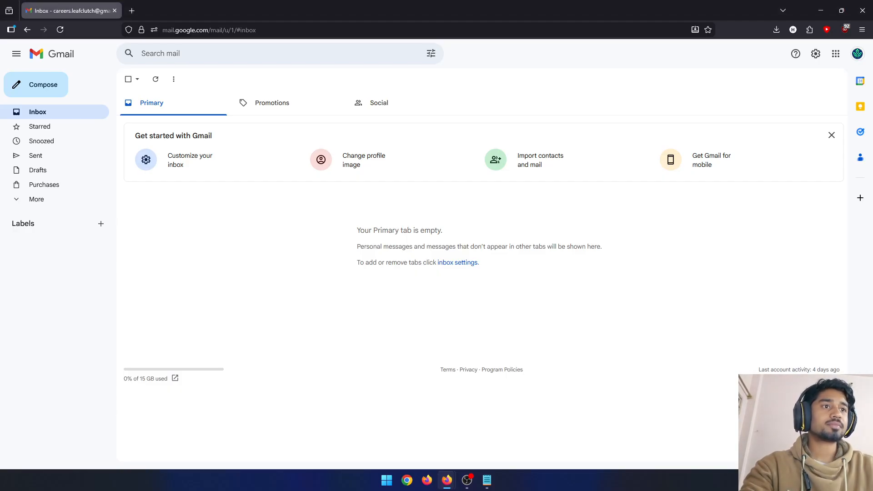
- Refresh the inbox and verify the email address through Cloudflare's Email Routing message, returning to the inbox
{"action": "key", "text": "alt+Tab"}
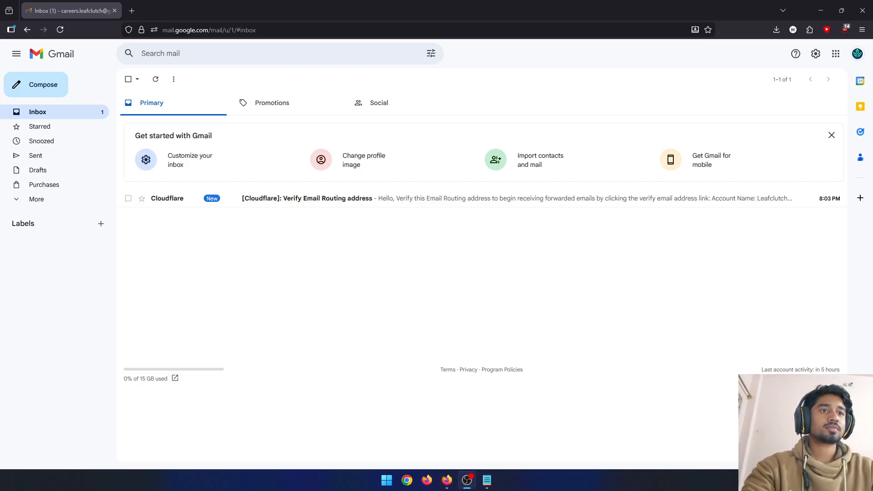
{"action": "left_click", "coordinate": [236, 353]}
{"action": "key", "text": "F5"}
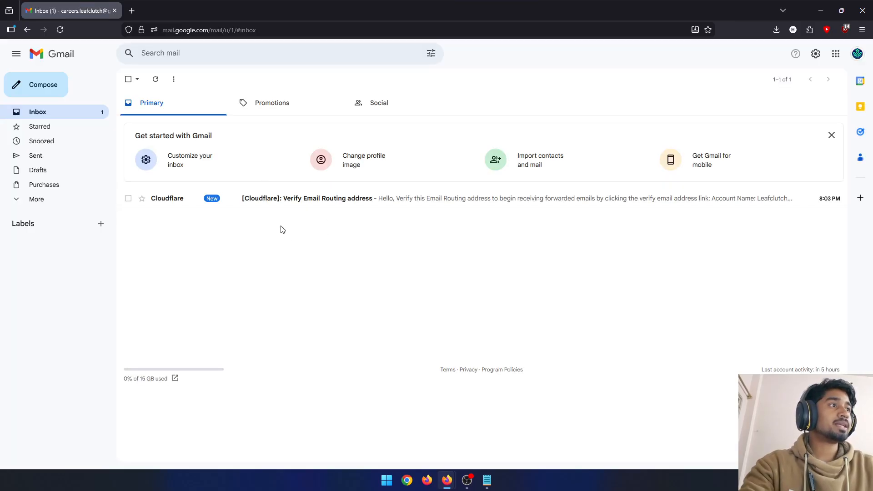
{"action": "left_click", "coordinate": [368, 209]}
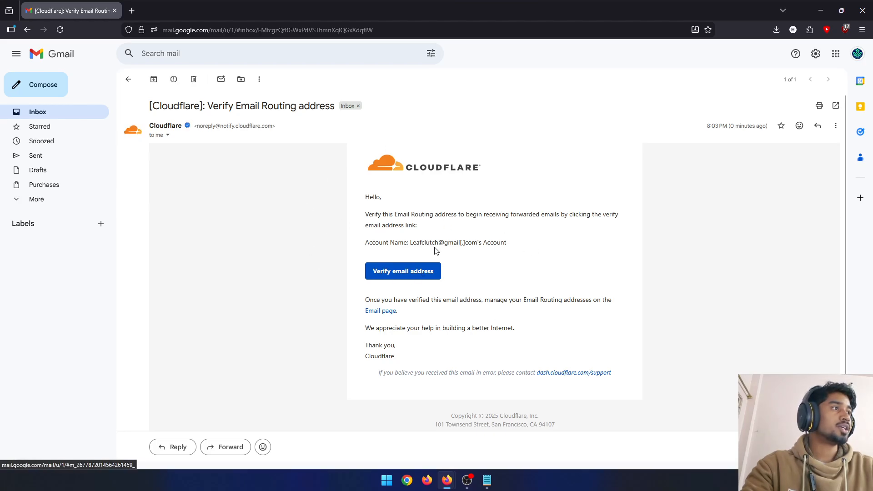
{"action": "left_click_drag", "start_coordinate": [410, 243], "coordinate": [458, 244]}
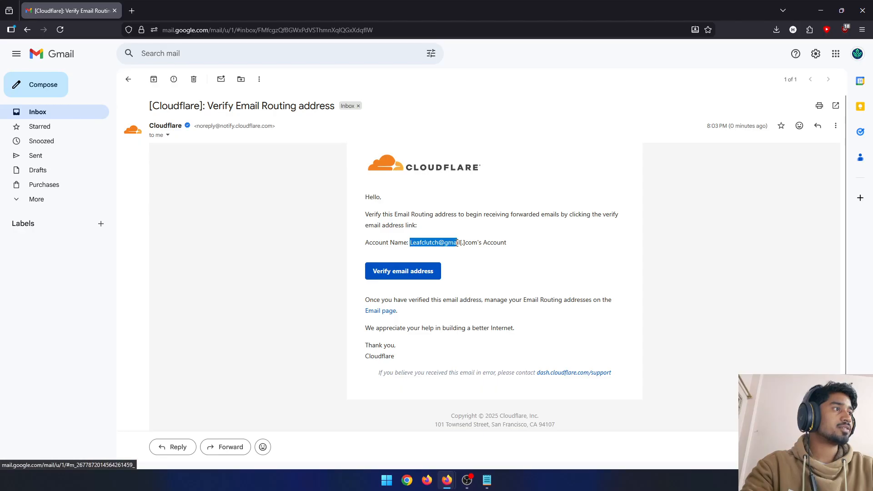
{"action": "left_click", "coordinate": [464, 262]}
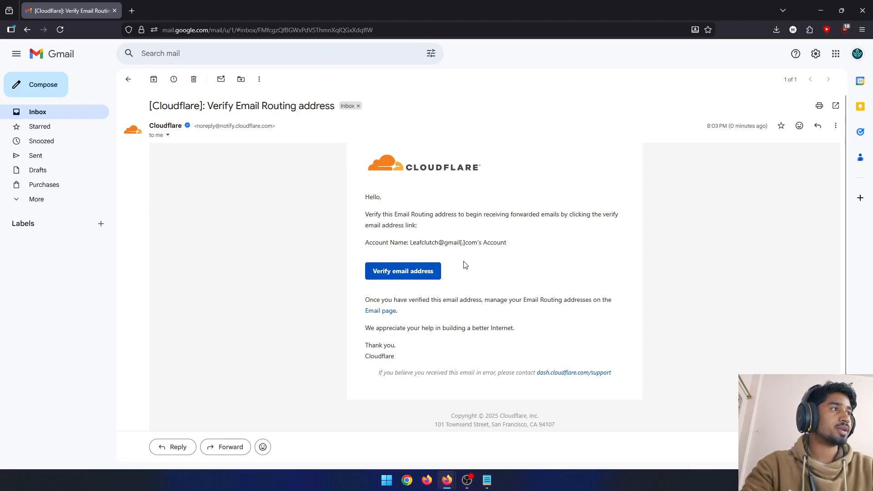
{"action": "left_click", "coordinate": [404, 272]}
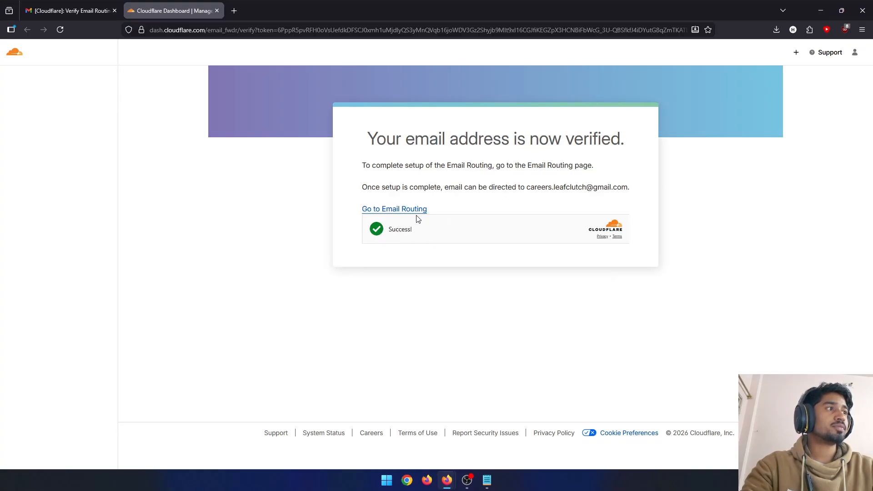
{"action": "left_click", "coordinate": [217, 10]}
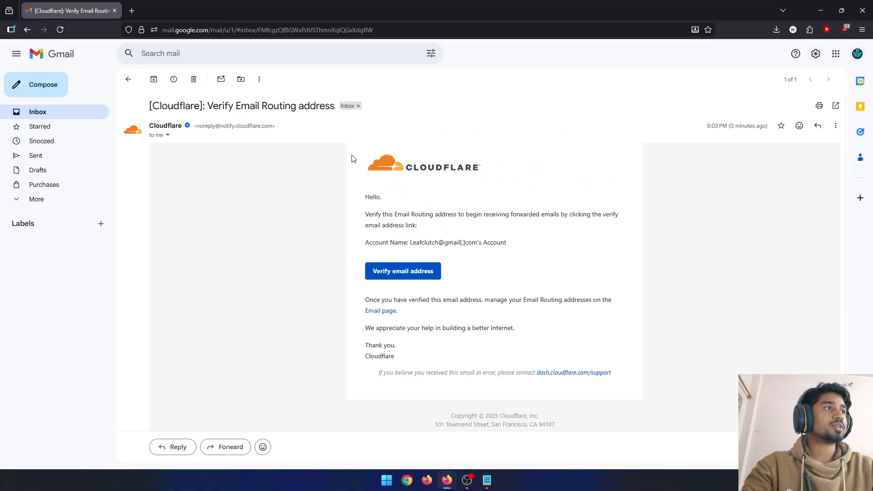
{"action": "left_click", "coordinate": [129, 79]}
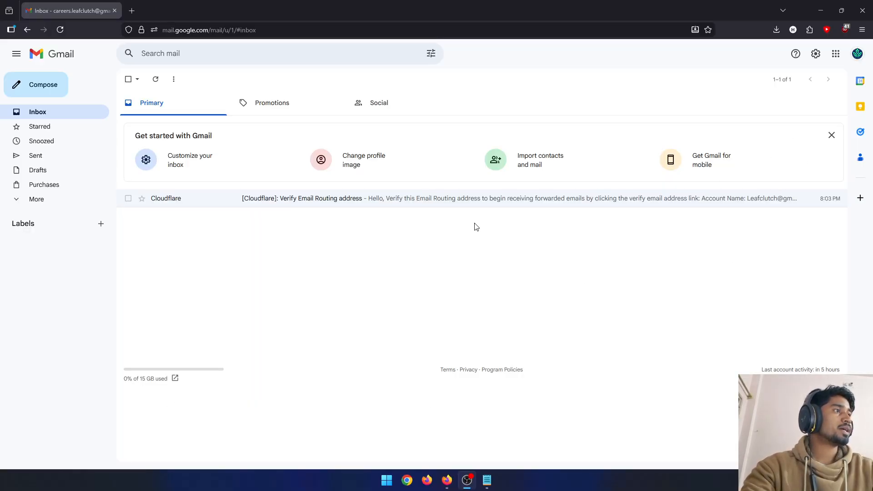
- Go to the 2-Step Verification settings in the Google Account's security section, confirming identity with the account password
{"action": "left_click", "coordinate": [817, 60]}
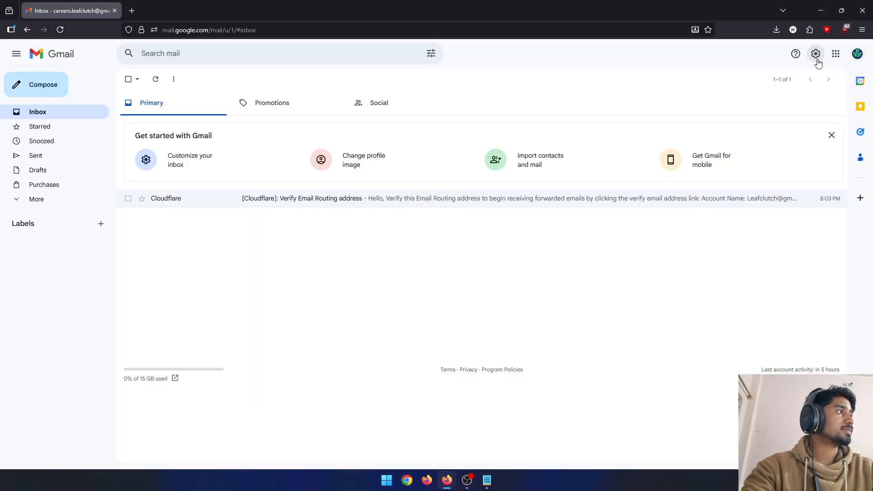
{"action": "left_click", "coordinate": [818, 60]}
{"action": "left_click", "coordinate": [856, 55]}
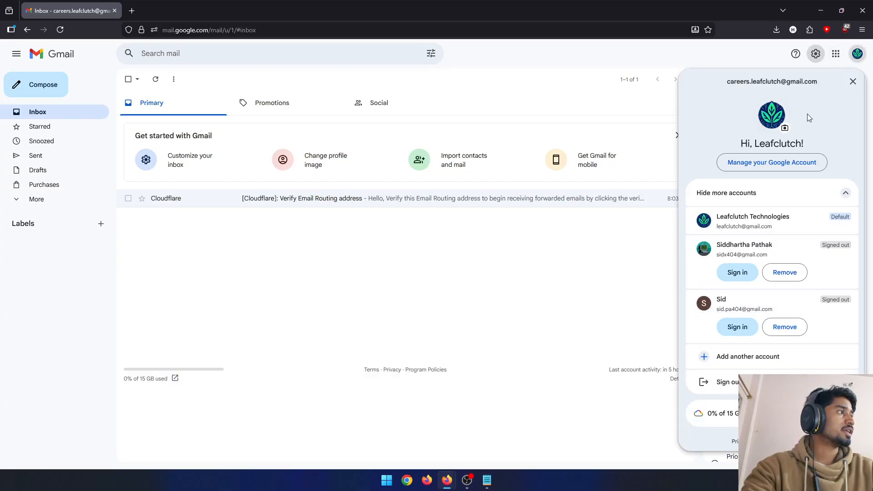
{"action": "left_click", "coordinate": [778, 163]}
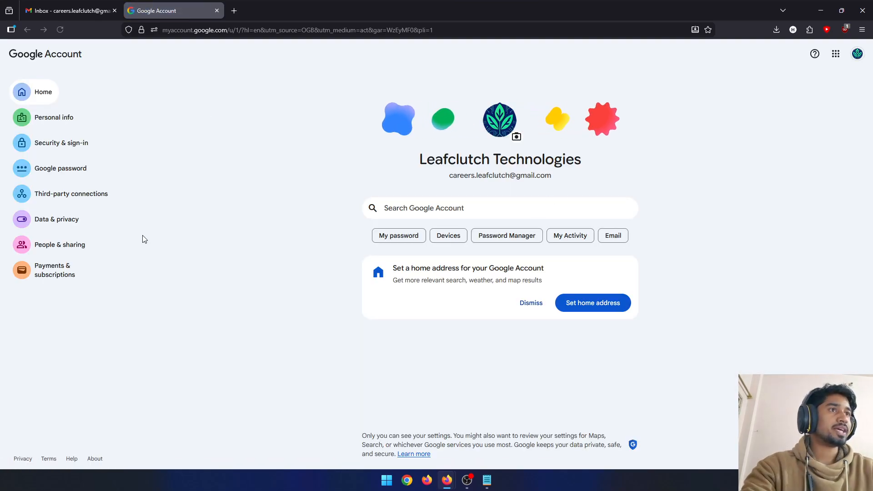
{"action": "left_click", "coordinate": [50, 142]}
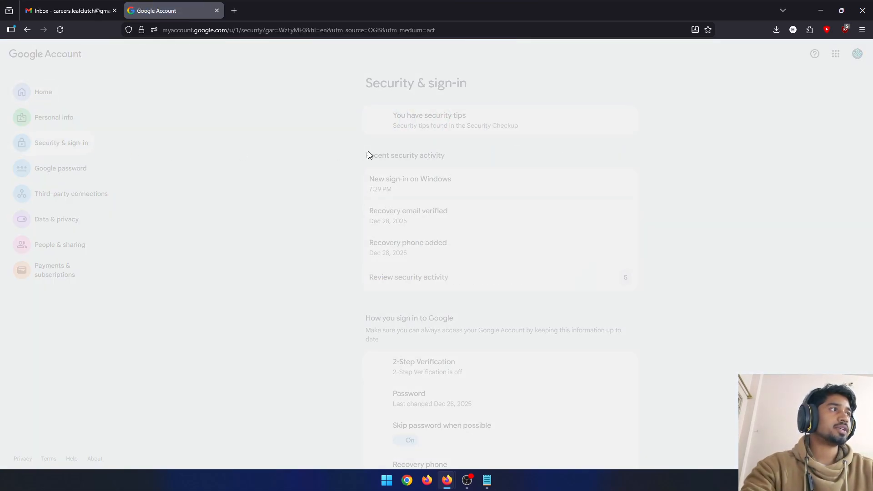
{"action": "scroll", "coordinate": [419, 259], "scroll_direction": "down", "scroll_amount": 3}
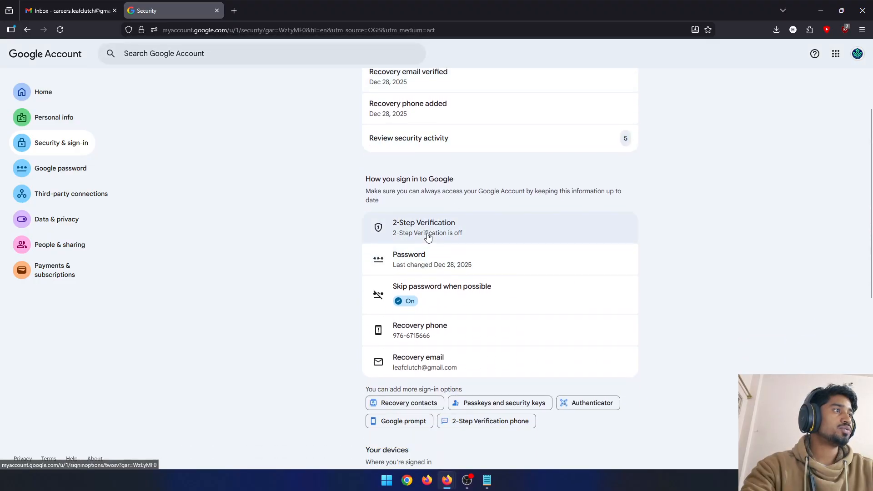
{"action": "left_click", "coordinate": [406, 233]}
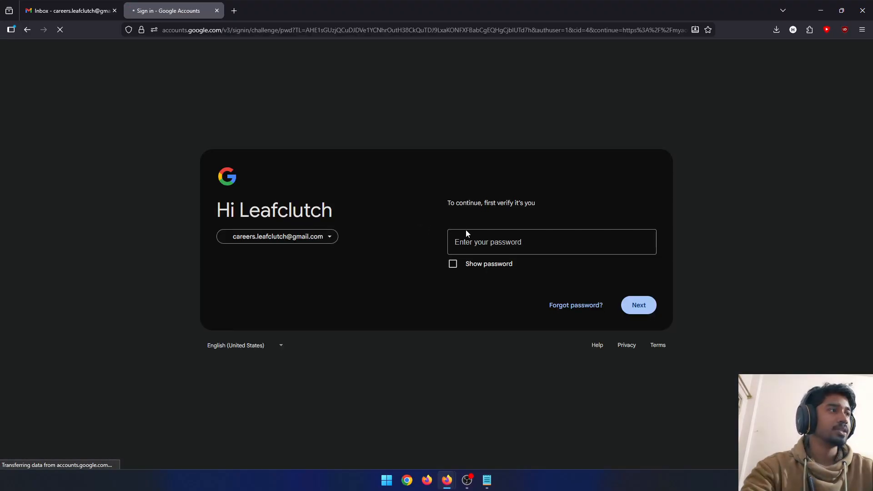
{"action": "left_click", "coordinate": [516, 240]}
{"action": "left_click", "coordinate": [516, 240]}
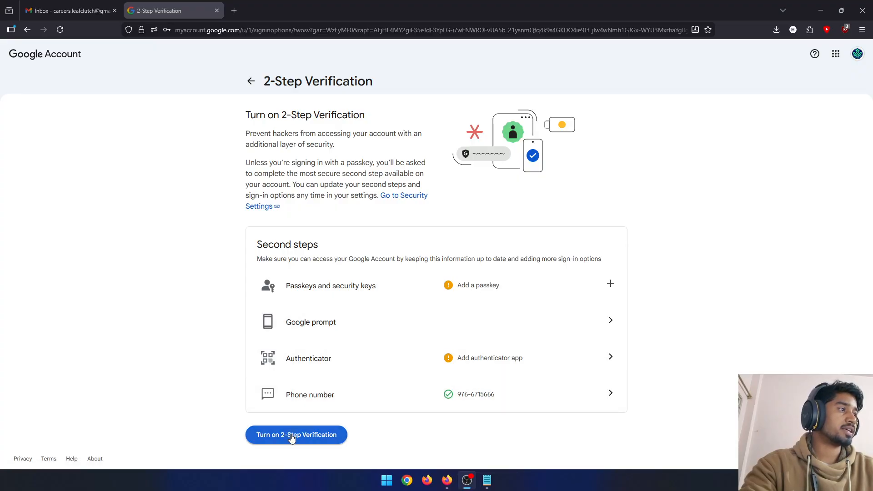
{"action": "left_click", "coordinate": [499, 363]}
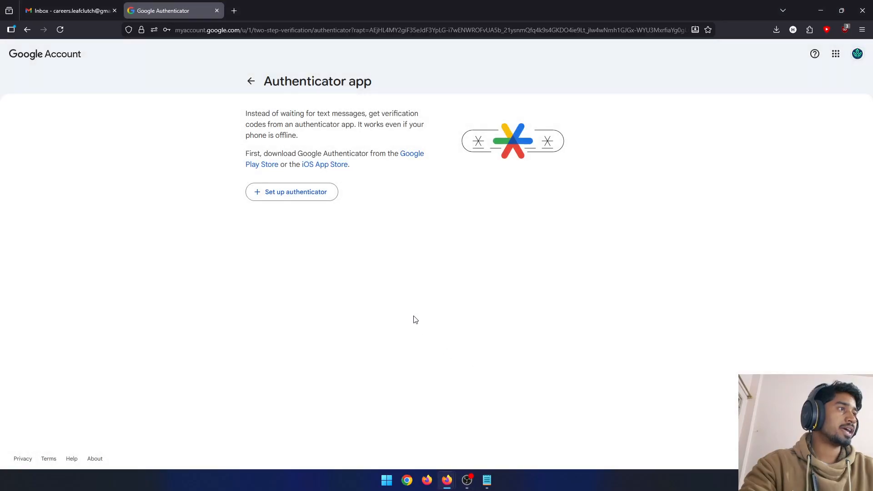
{"action": "left_click", "coordinate": [313, 201]}
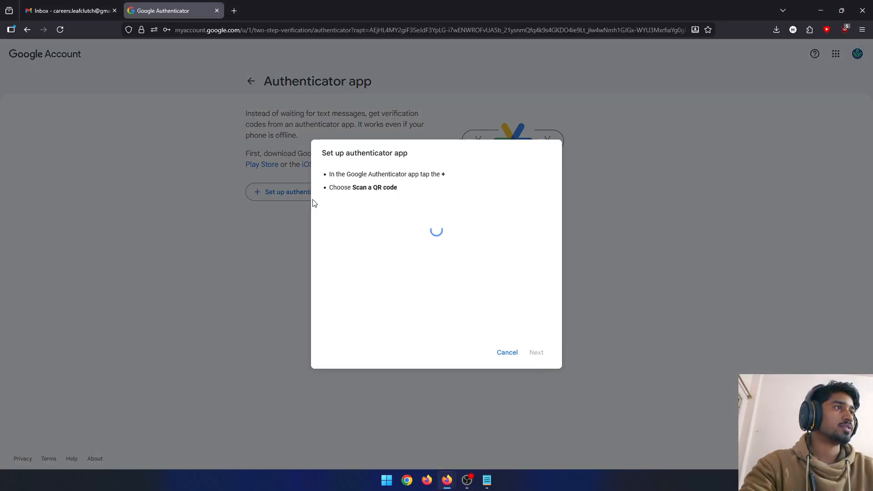
{"action": "left_click", "coordinate": [514, 353]}
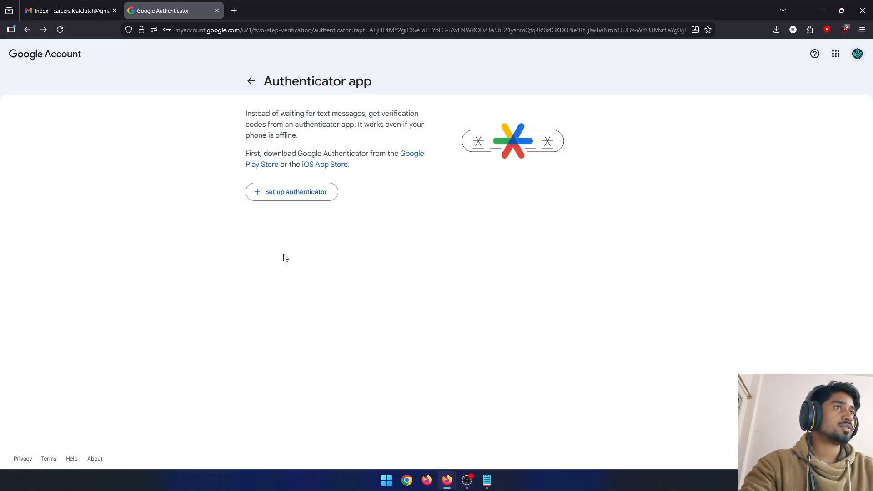
{"action": "key", "text": "alt+Left"}
- Turn on 2-Step Verification for the account using the phone number already on file
{"action": "left_click", "coordinate": [312, 434]}
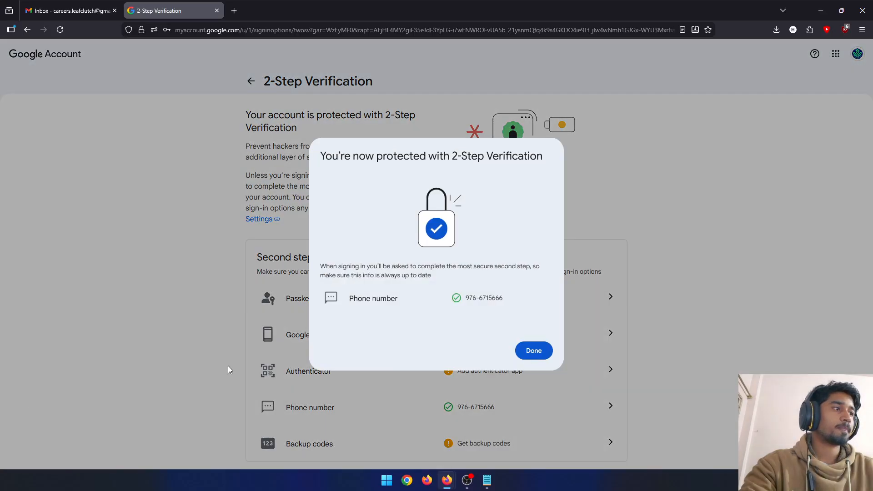
{"action": "left_click_drag", "start_coordinate": [505, 300], "coordinate": [464, 300]}
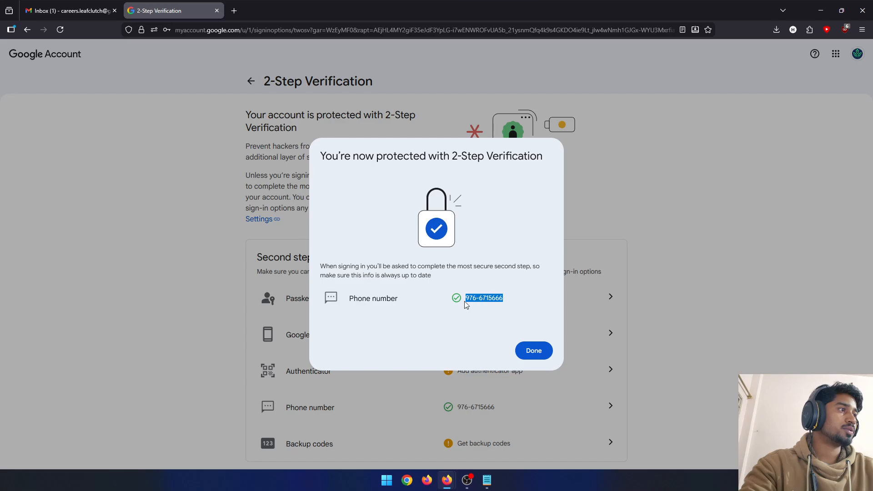
{"action": "left_click", "coordinate": [534, 351]}
{"action": "scroll", "coordinate": [318, 364], "scroll_direction": "down", "scroll_amount": 2}
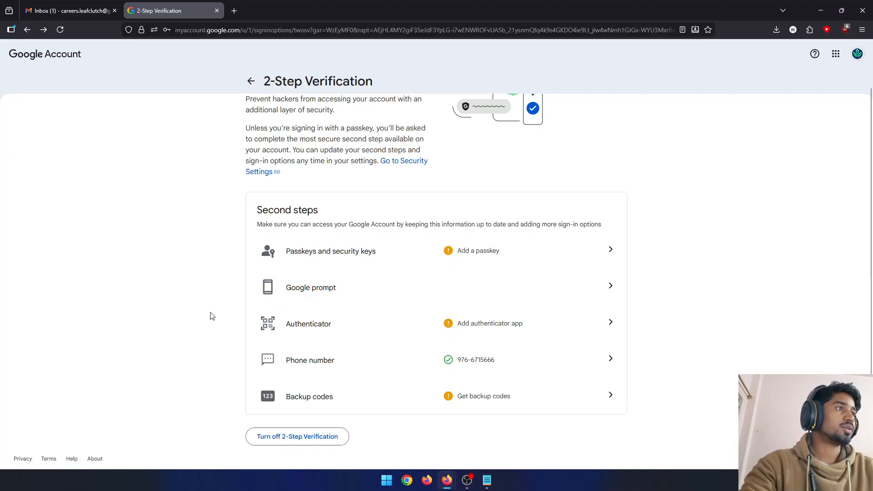
- Search the Google Account settings for "app pa" and open the App passwords page
{"action": "left_click", "coordinate": [64, 56]}
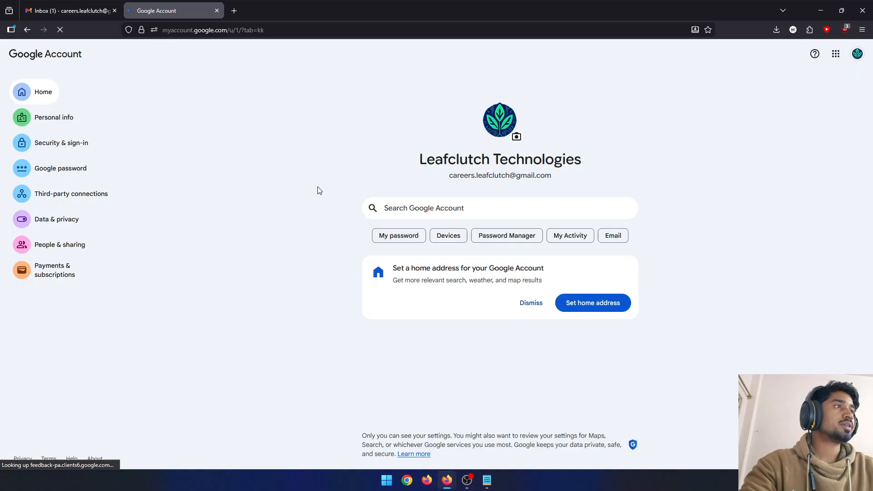
{"action": "left_click", "coordinate": [429, 209]}
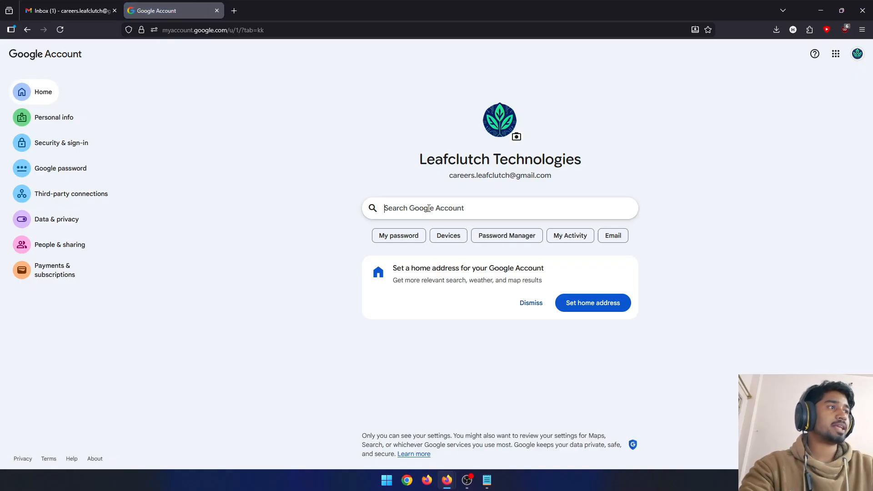
{"action": "type", "text": "app pa"}
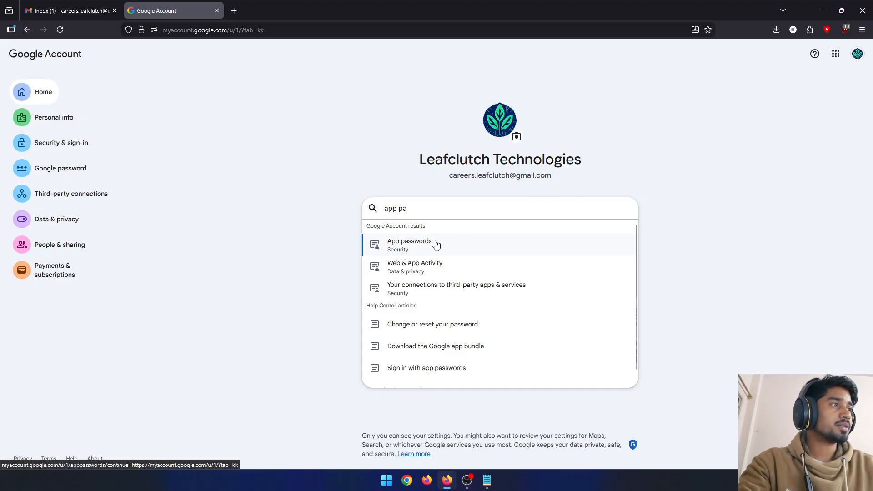
{"action": "left_click", "coordinate": [436, 245]}
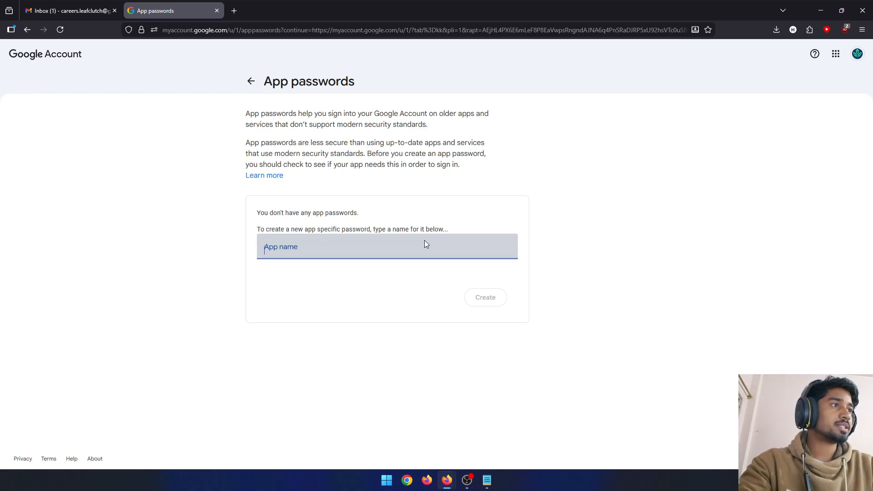
- Create a new app password with the app name "Leafclutch Technologies"
{"action": "type", "text": "Lea"}
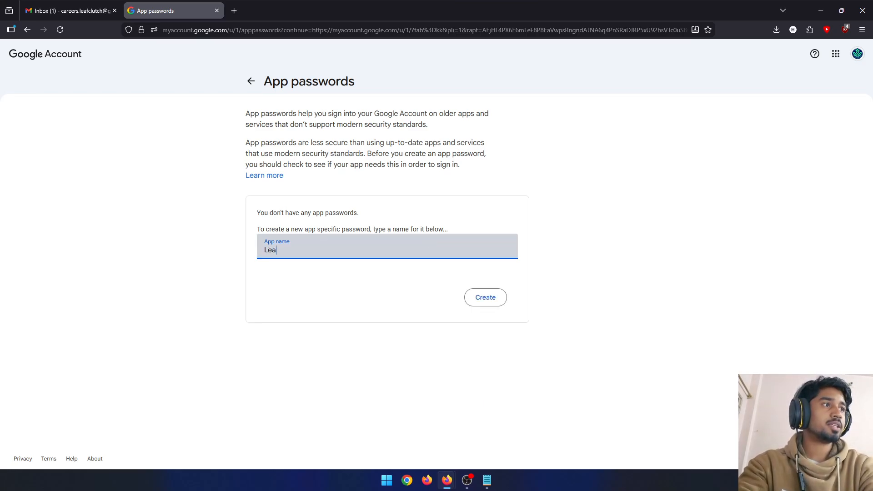
{"action": "type", "text": "fclutch"}
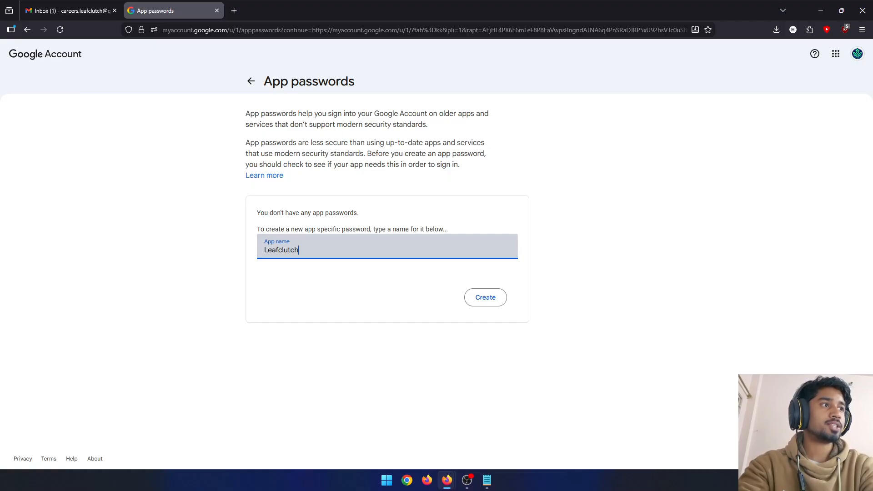
{"action": "type", "text": " Technologies"}
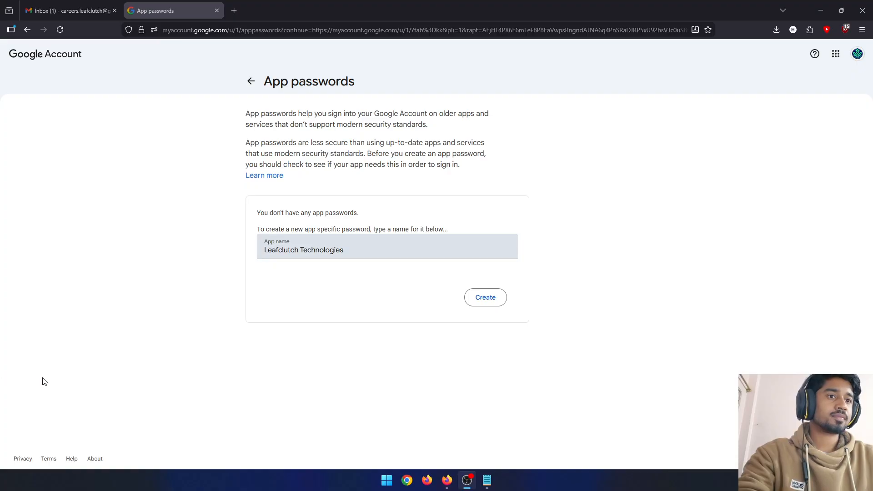
{"action": "left_click", "coordinate": [351, 250]}
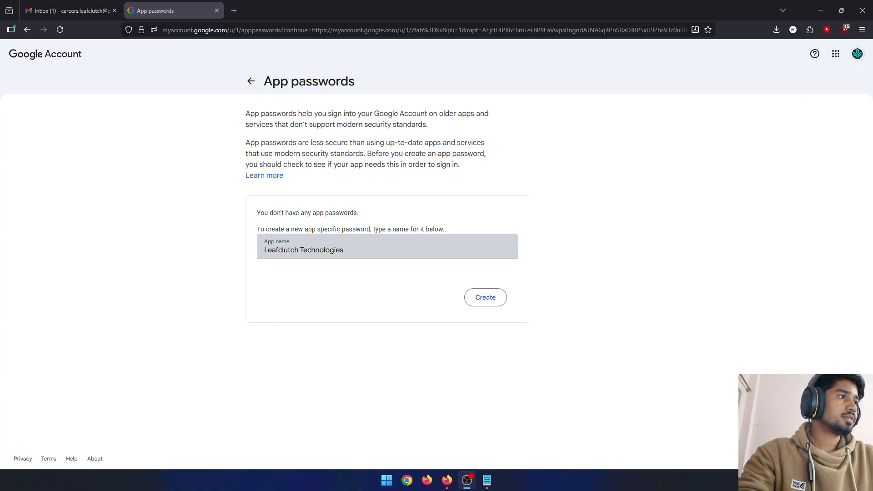
{"action": "left_click", "coordinate": [478, 299]}
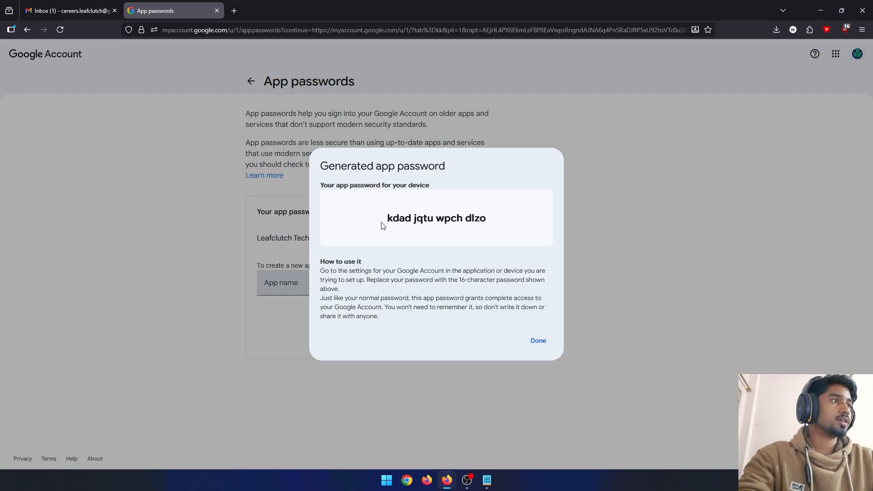
- Copy the generated app password, check it in the clipboard history and dismiss the generated password dialog
{"action": "left_click_drag", "start_coordinate": [387, 219], "coordinate": [491, 226]}
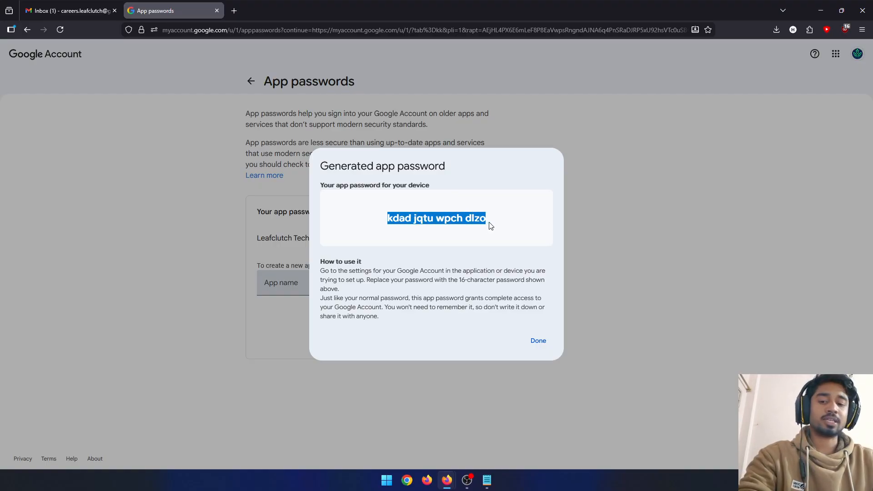
{"action": "left_click", "coordinate": [542, 226]}
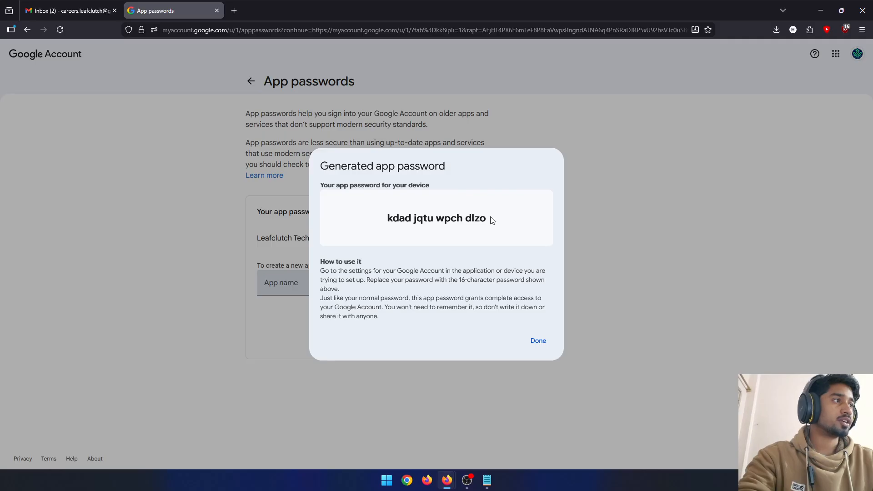
{"action": "left_click_drag", "start_coordinate": [489, 220], "coordinate": [387, 221]}
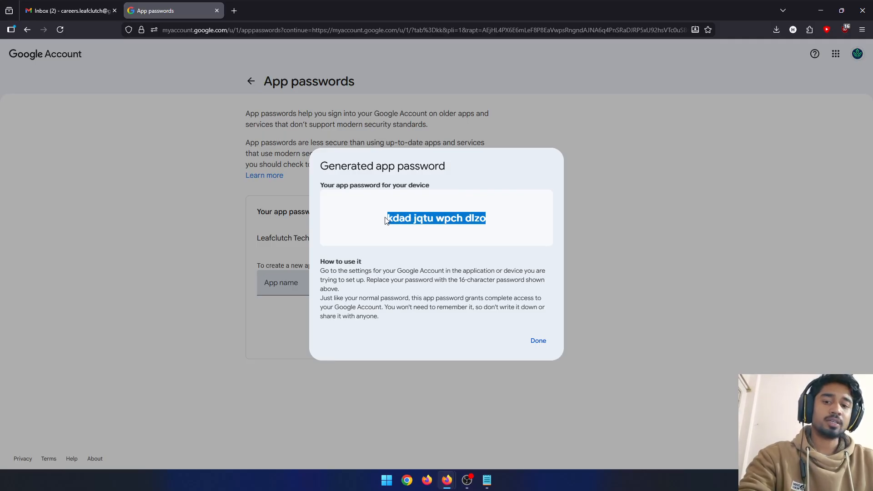
{"action": "key", "text": "ctrl+c"}
{"action": "key", "text": "super+v"}
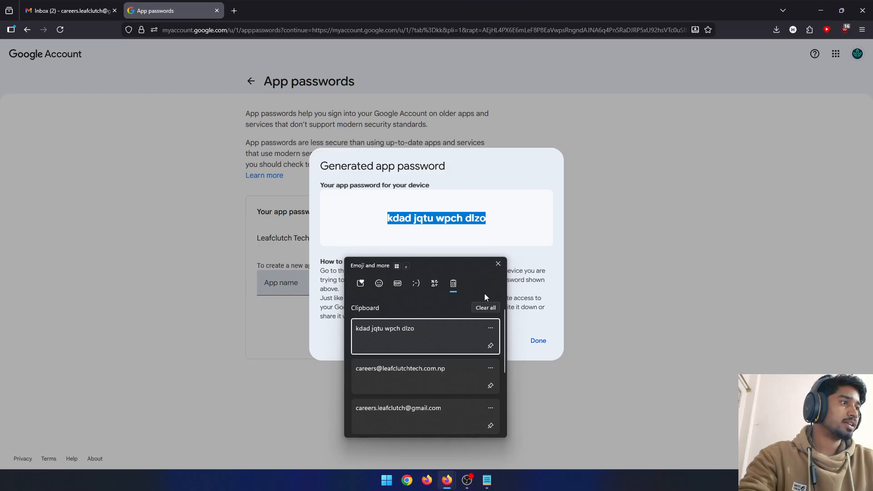
{"action": "left_click", "coordinate": [498, 264]}
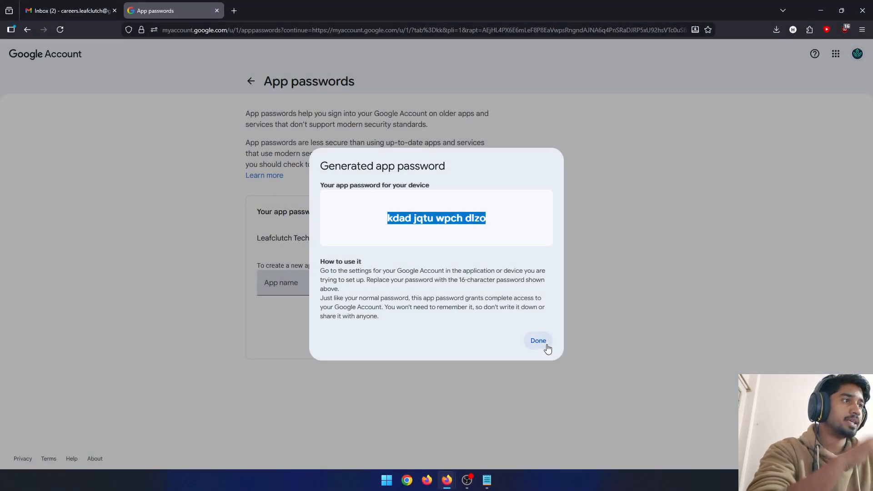
{"action": "left_click", "coordinate": [539, 341]}
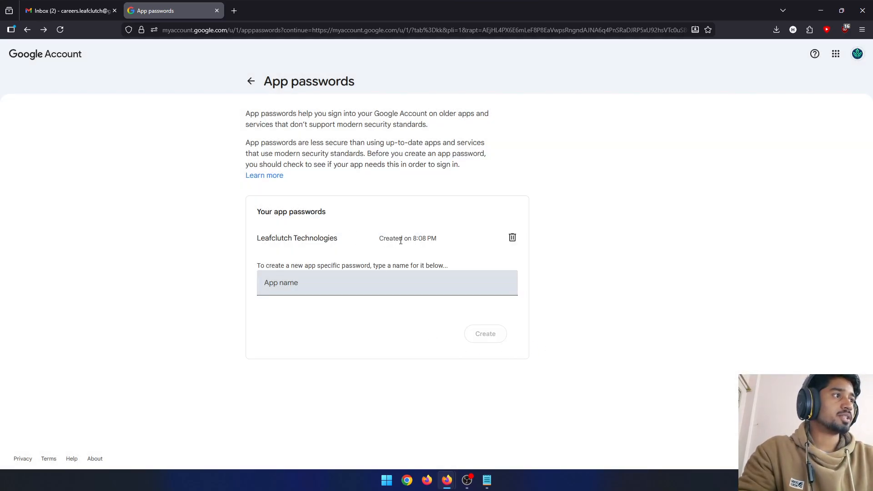
- Return to the Google Account home page and open Gmail from there
{"action": "left_click", "coordinate": [62, 56]}
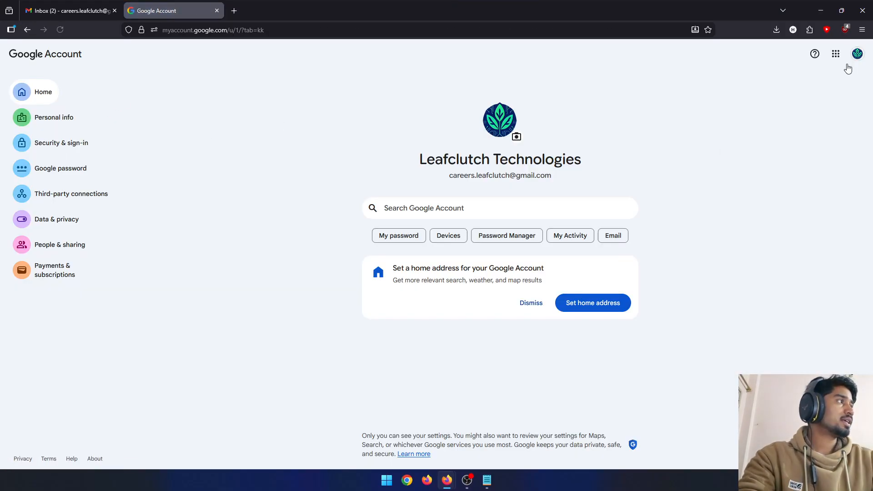
{"action": "left_click", "coordinate": [855, 54]}
{"action": "left_click", "coordinate": [653, 109]}
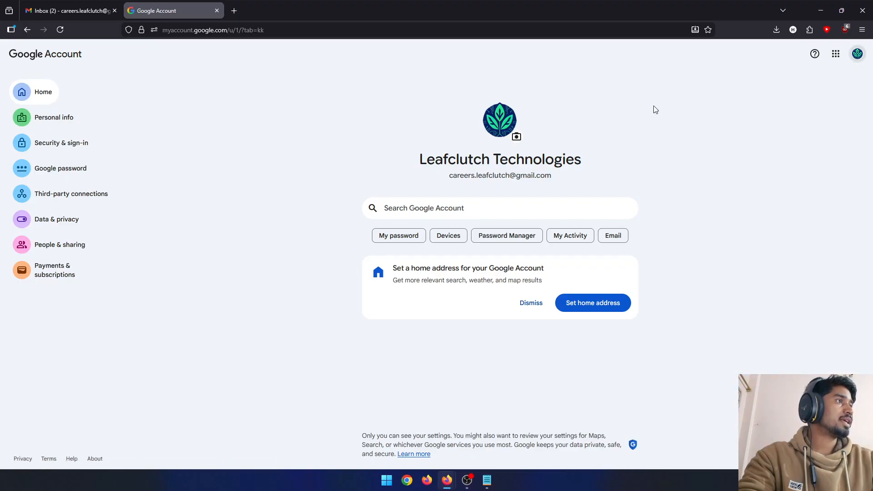
{"action": "left_click", "coordinate": [836, 54]}
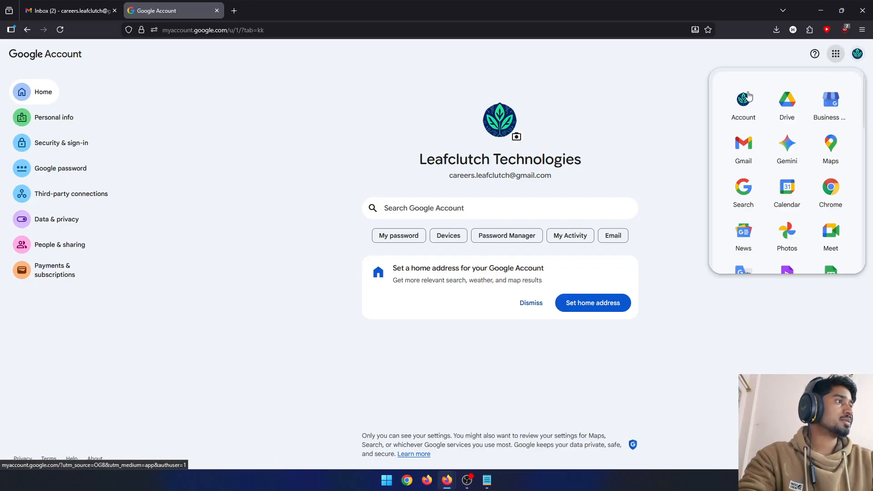
{"action": "left_click", "coordinate": [755, 144]}
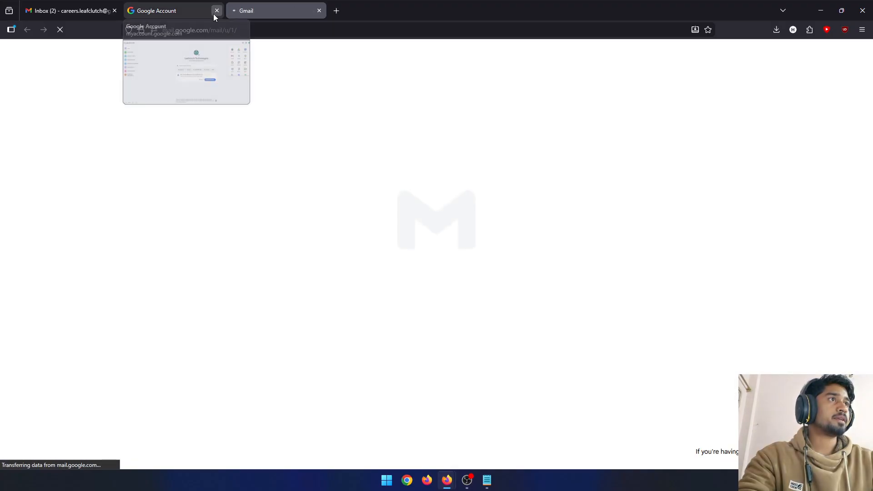
- Close the Google Account page and delete the security alert and 2-Step Verification messages from the inbox
{"action": "left_click", "coordinate": [216, 11]}
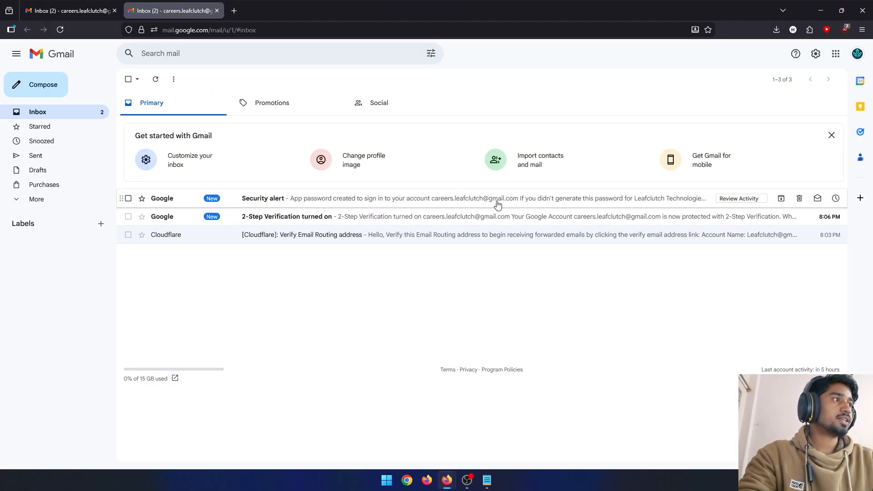
{"action": "left_click", "coordinate": [798, 199]}
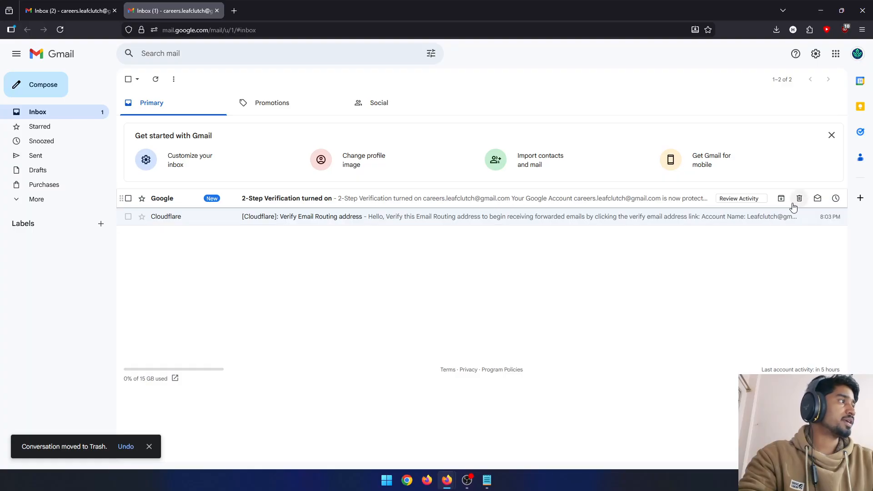
{"action": "left_click", "coordinate": [800, 200]}
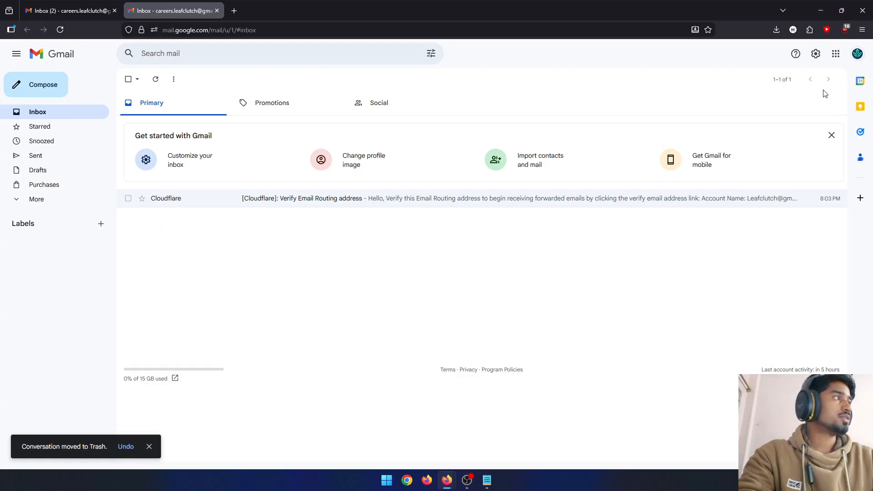
- In Gmail's Accounts and Import settings, open the form for adding another "Send mail as" email address
{"action": "left_click", "coordinate": [822, 58]}
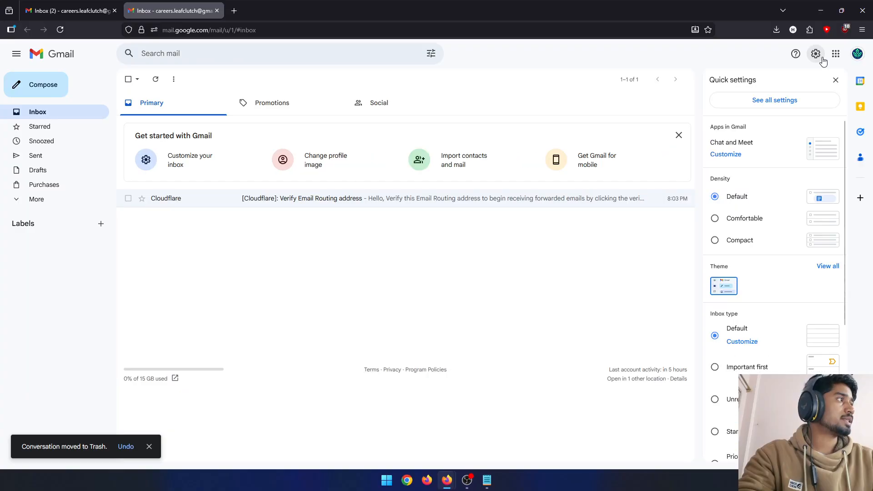
{"action": "left_click", "coordinate": [794, 99]}
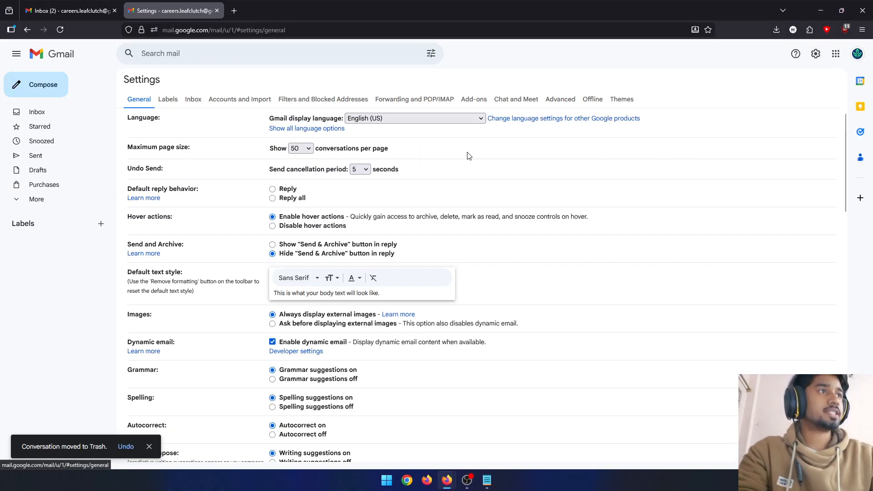
{"action": "left_click", "coordinate": [233, 105]}
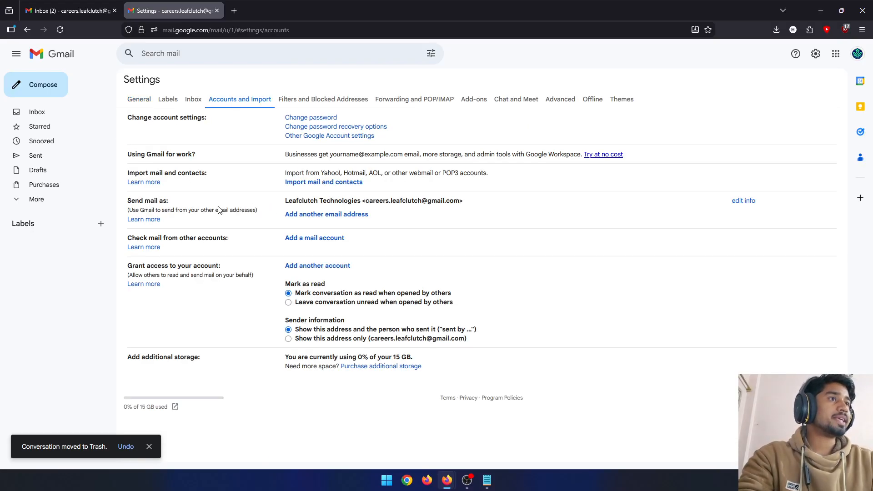
{"action": "left_click_drag", "start_coordinate": [127, 205], "coordinate": [175, 208]}
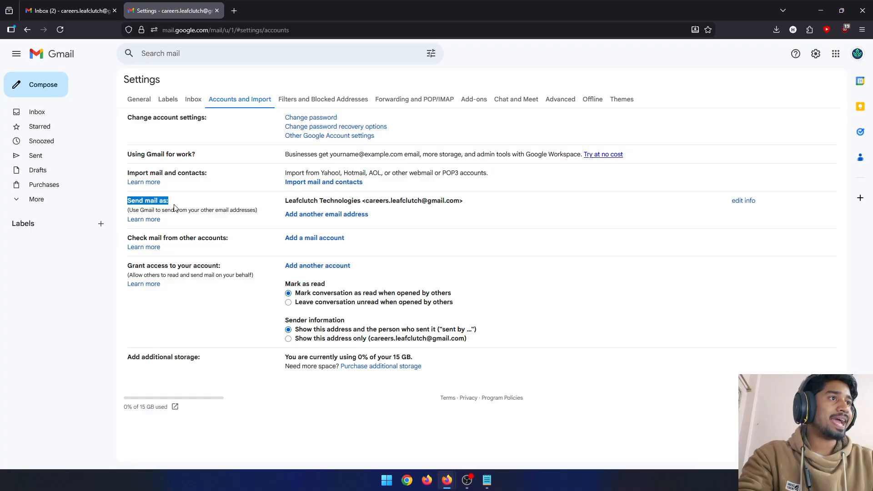
{"action": "left_click", "coordinate": [175, 208]}
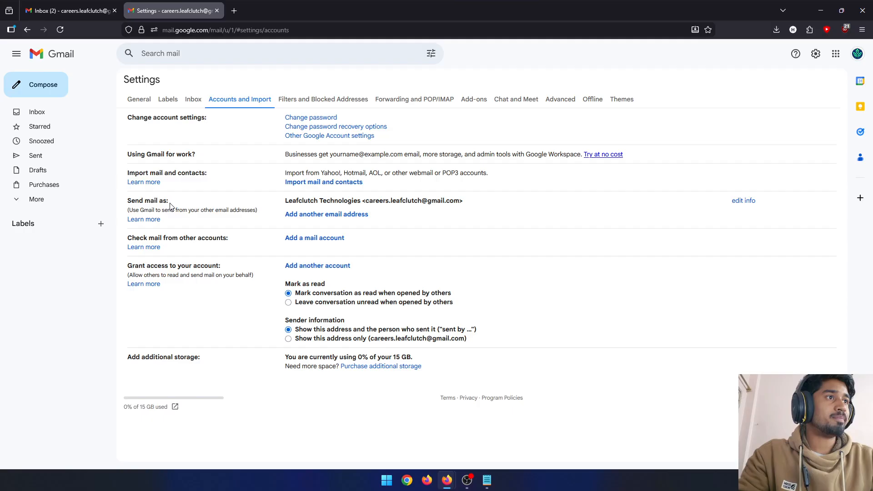
{"action": "left_click", "coordinate": [327, 216]}
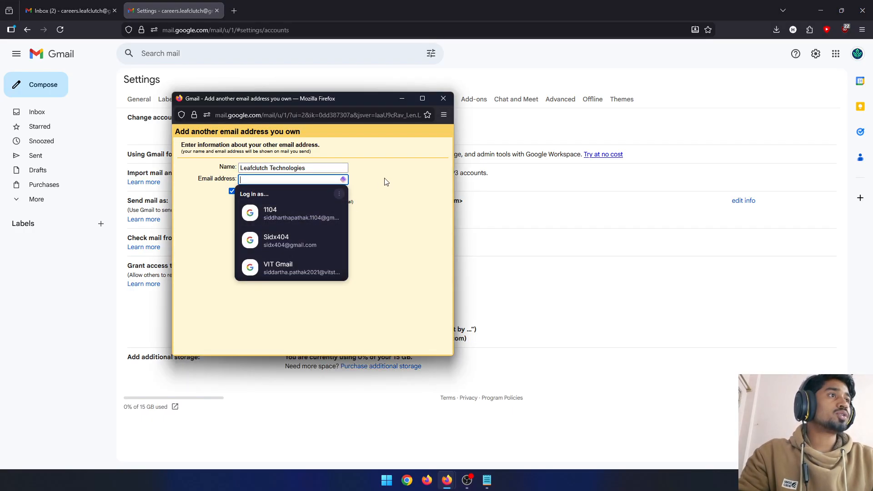
- Clear the prefilled name in the form for the additional email address
{"action": "left_click", "coordinate": [322, 167]}
{"action": "key", "text": "ctrl+a"}
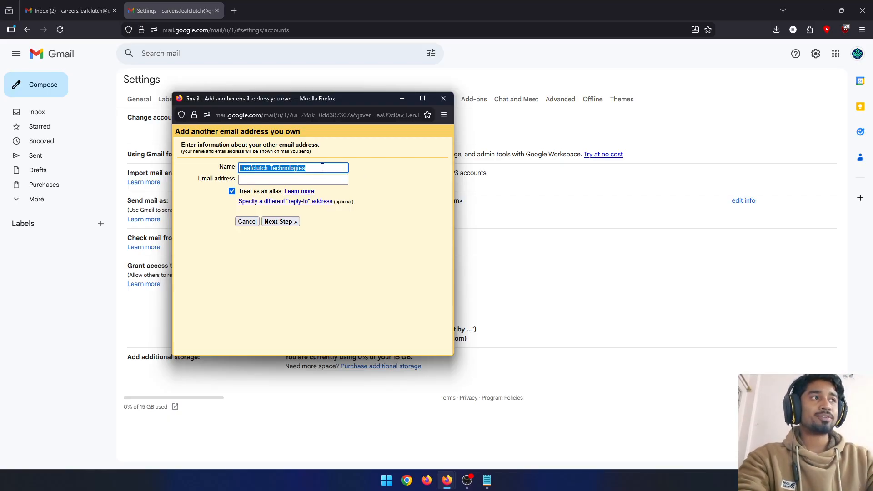
{"action": "key", "text": "BackSpace"}
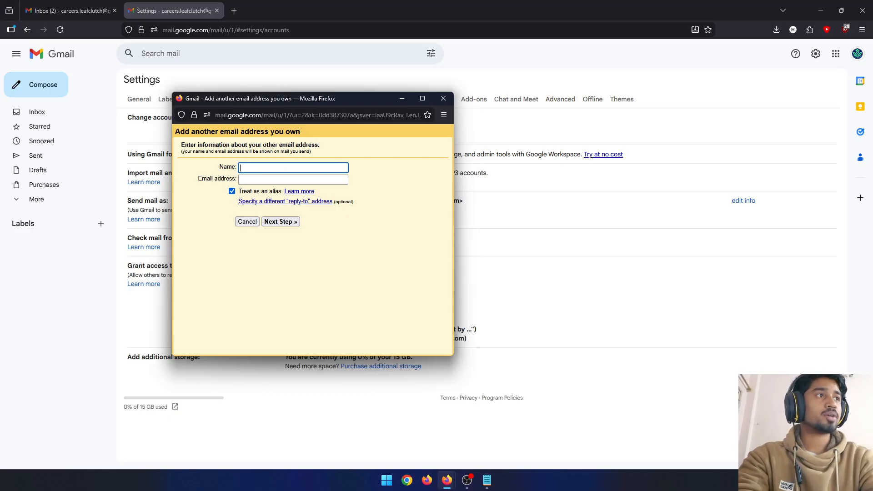
{"action": "type", "text": "Intern"}
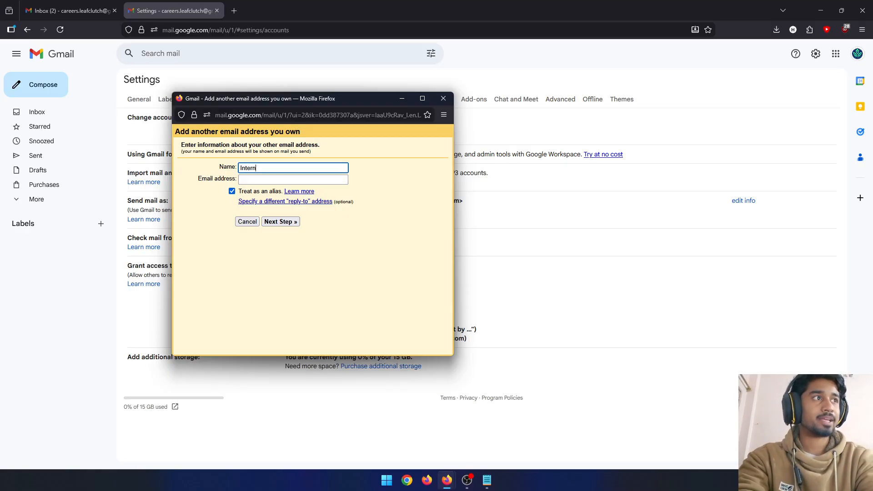
{"action": "key", "text": "ctrl+a"}
{"action": "key", "text": "BackSpace"}
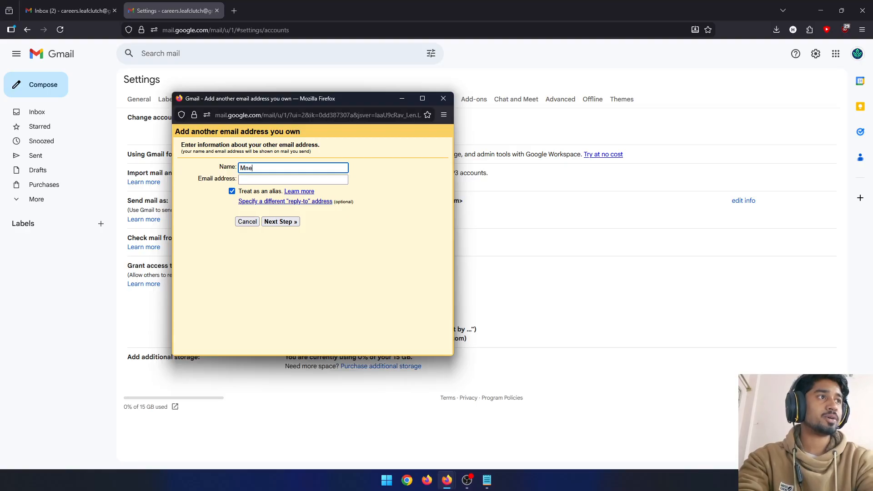
{"action": "type", "text": "Ment"}
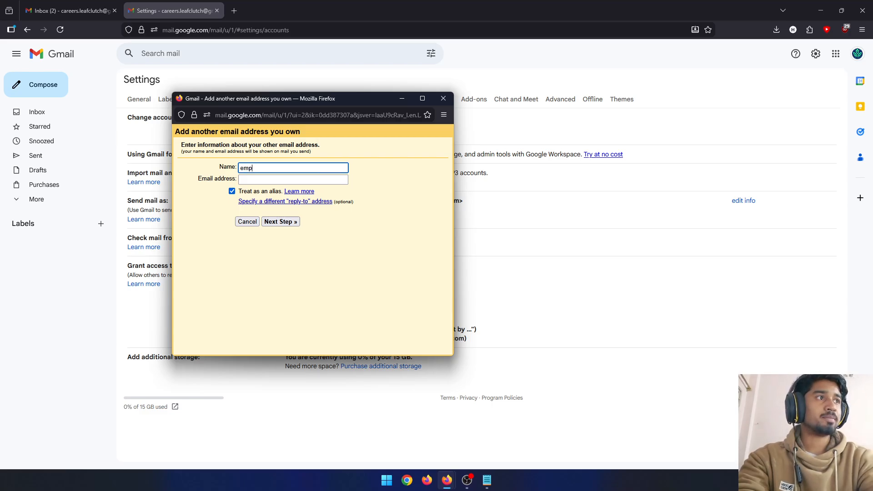
{"action": "type", "text": "Int"}
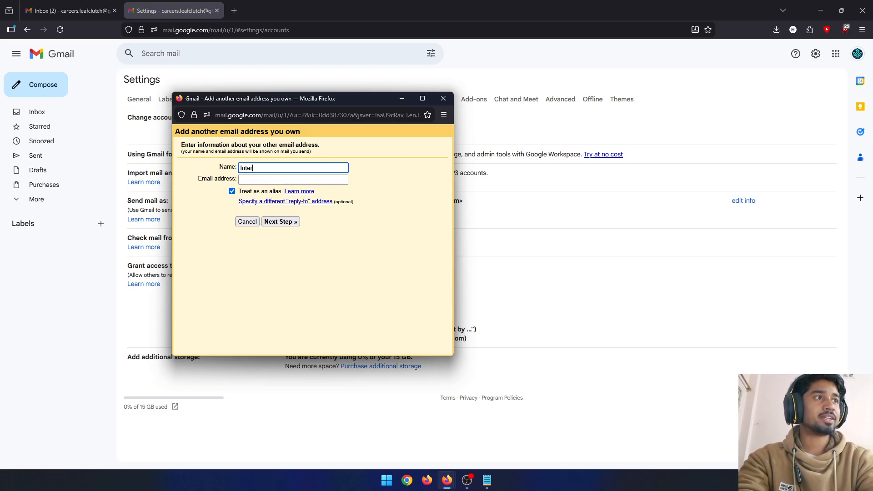
{"action": "type", "text": "er"}
{"action": "key", "text": "BackSpace"}
{"action": "key", "text": "BackSpace"}
{"action": "key", "text": "BackSpace"}
{"action": "key", "text": "BackSpace"}
{"action": "key", "text": "BackSpace"}
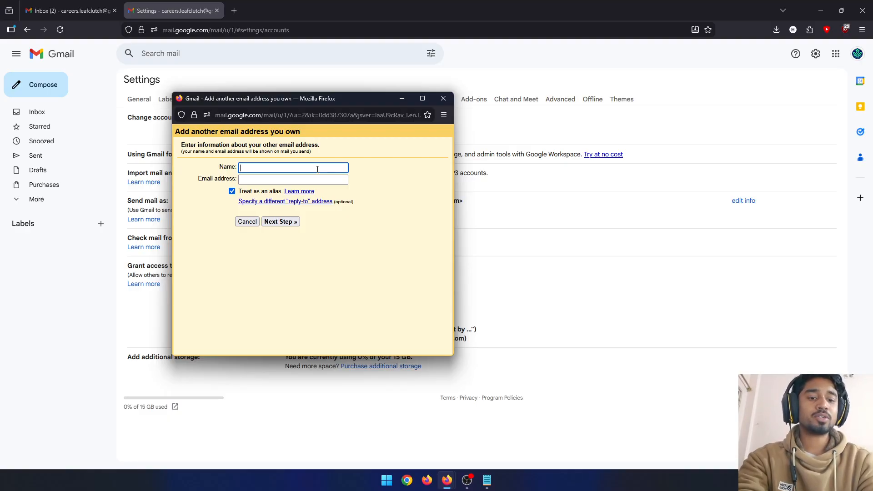
- Enter Careers Leafclutch as the name and the custom-domain careers address as the email, then continue to the SMTP settings
{"action": "type", "text": "Ca"}
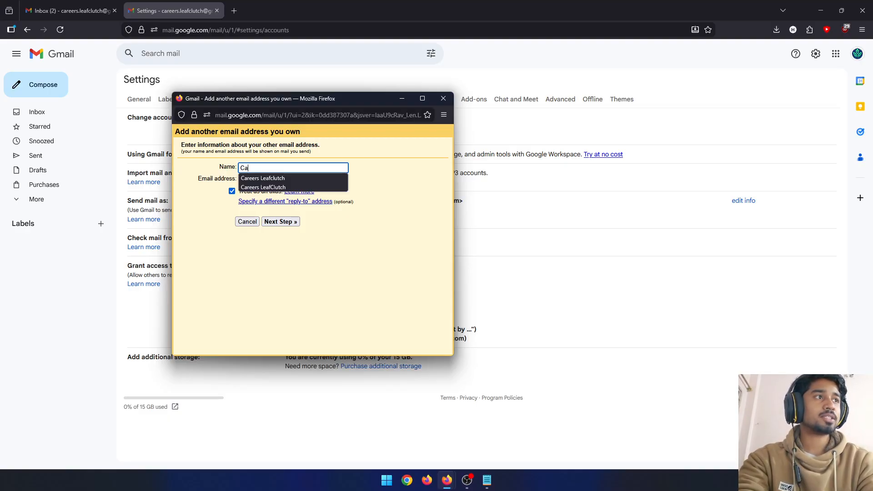
{"action": "left_click", "coordinate": [308, 178]}
{"action": "left_click", "coordinate": [274, 180]}
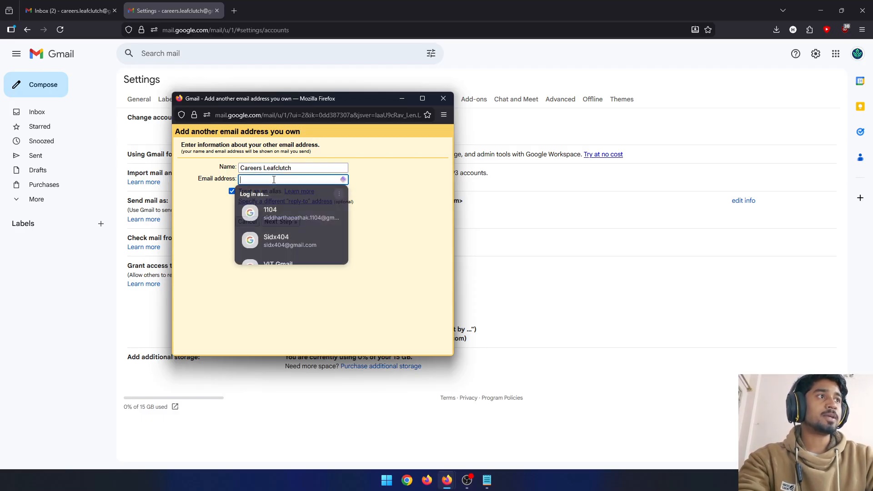
{"action": "left_click", "coordinate": [274, 180]}
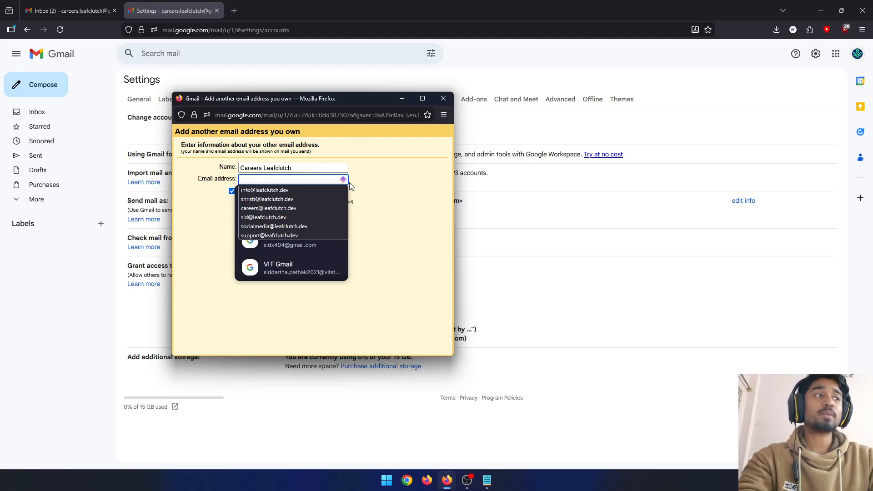
{"action": "left_click", "coordinate": [378, 195]}
{"action": "left_click", "coordinate": [303, 181]}
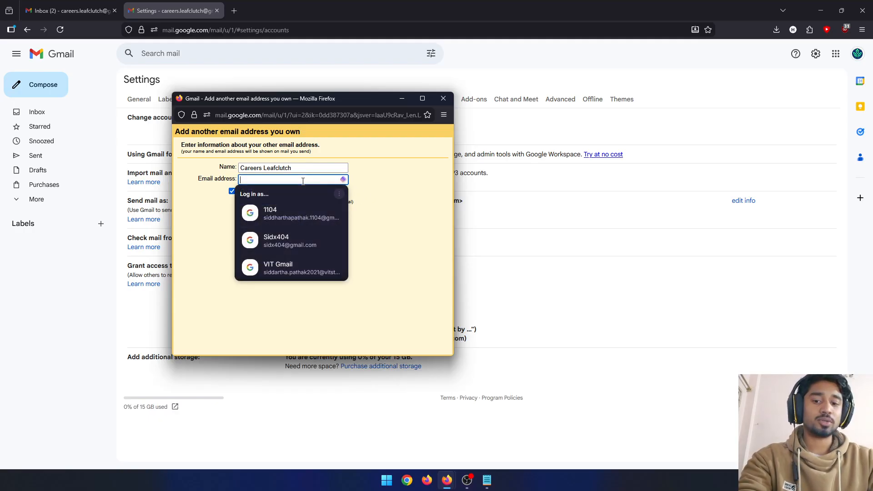
{"action": "key", "text": "super+v"}
{"action": "left_click", "coordinate": [310, 329]}
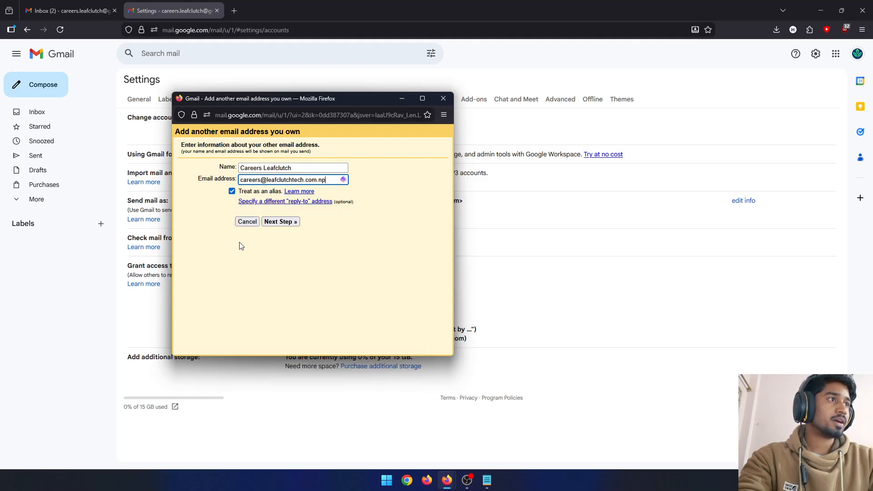
{"action": "left_click", "coordinate": [280, 222]}
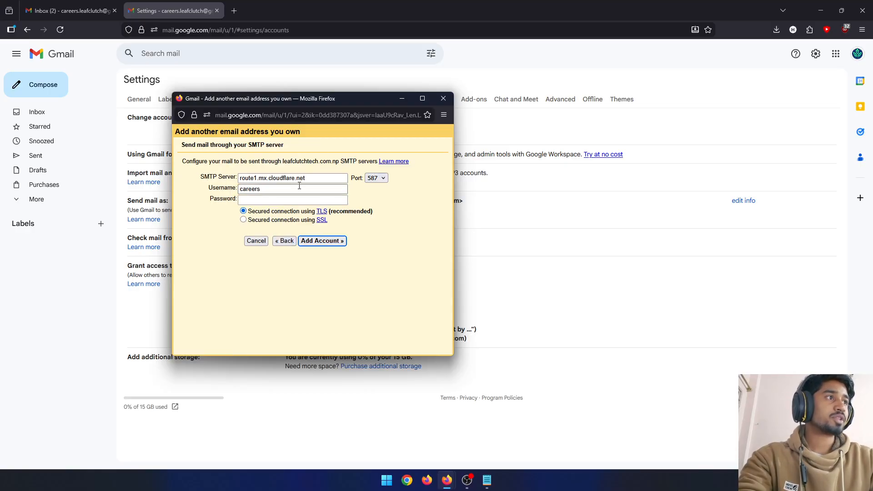
- Set the SMTP server to smtp.gmail.com and the port to 465
{"action": "left_click_drag", "start_coordinate": [321, 181], "coordinate": [224, 174]}
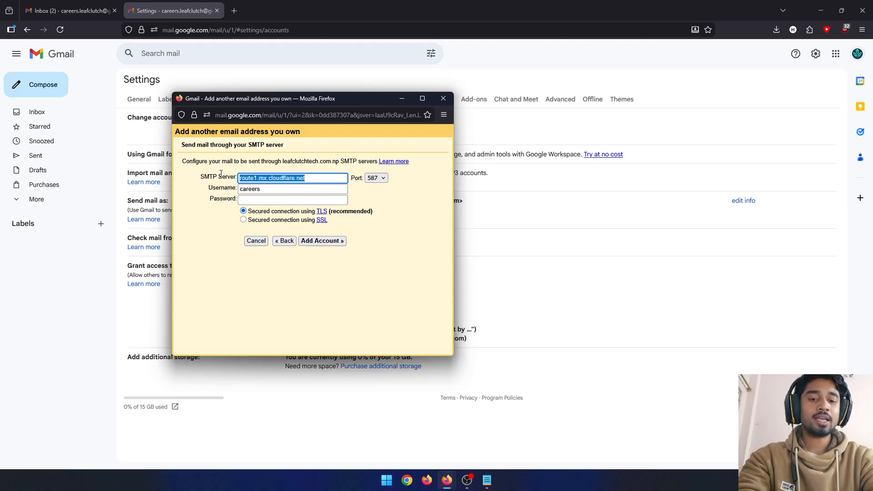
{"action": "type", "text": "sm"}
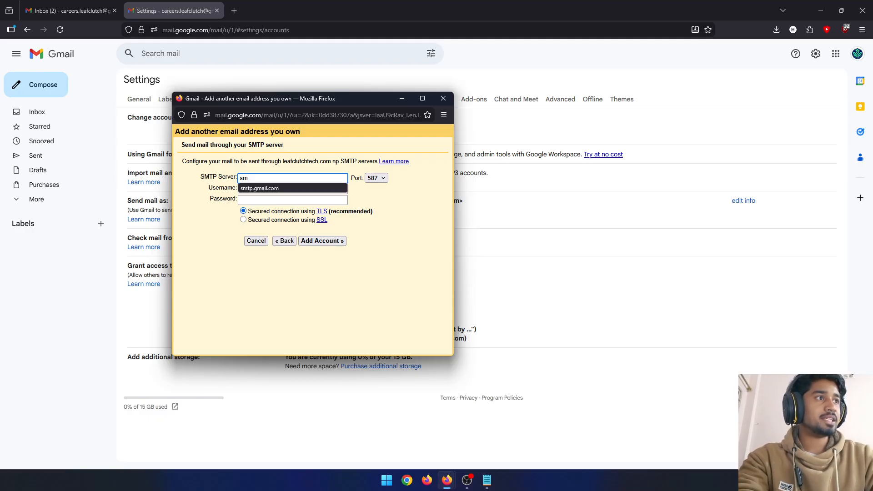
{"action": "left_click", "coordinate": [268, 188]}
{"action": "left_click_drag", "start_coordinate": [297, 178], "coordinate": [227, 172]}
{"action": "left_click", "coordinate": [397, 205]}
{"action": "left_click", "coordinate": [381, 180]}
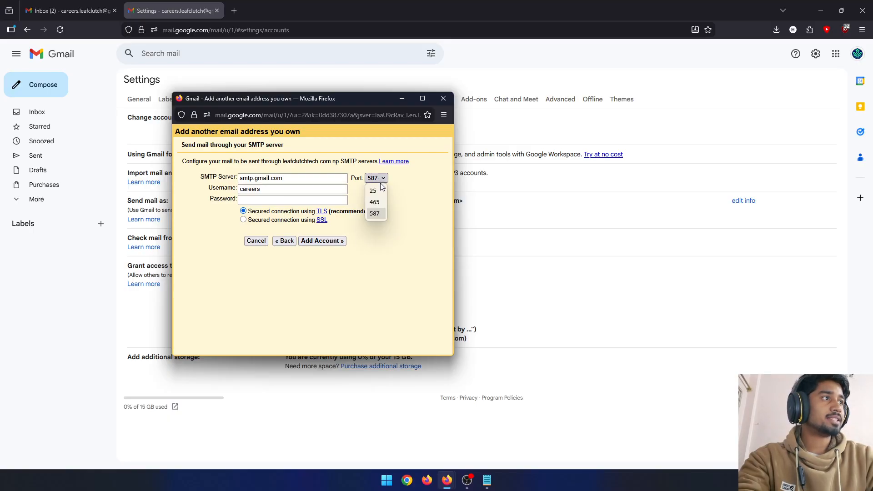
{"action": "left_click", "coordinate": [375, 202]}
- Clear the prefilled SMTP username and look through the clipboard history for the Gmail address
{"action": "left_click", "coordinate": [303, 191]}
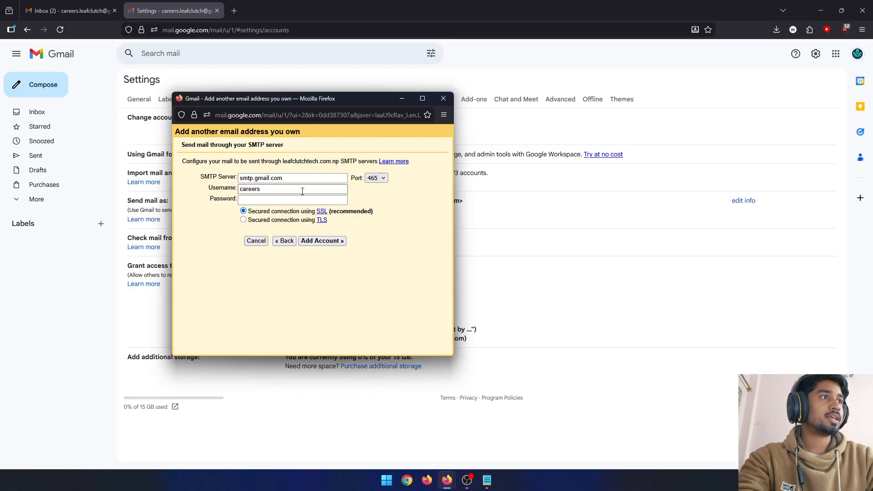
{"action": "key", "text": "BackSpace"}
{"action": "key", "text": "BackSpace"}
{"action": "key", "text": "BackSpace"}
{"action": "key", "text": "BackSpace"}
{"action": "key", "text": "BackSpace"}
{"action": "key", "text": "BackSpace"}
{"action": "key", "text": "BackSpace"}
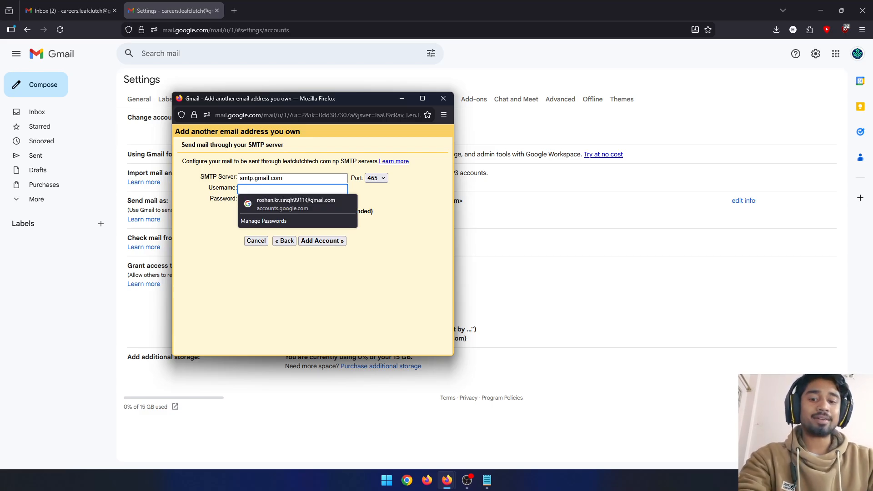
{"action": "key", "text": "super+v"}
{"action": "scroll", "coordinate": [299, 337], "scroll_direction": "down", "scroll_amount": 5}
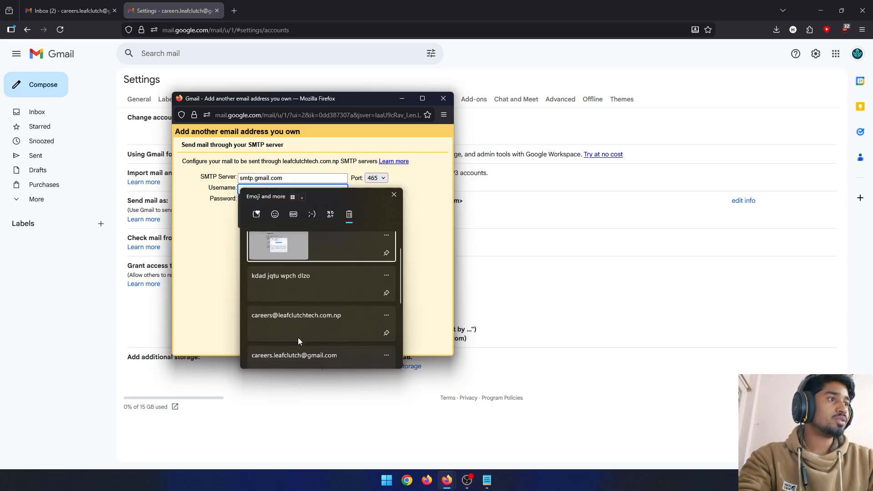
{"action": "scroll", "coordinate": [308, 327], "scroll_direction": "up", "scroll_amount": 2}
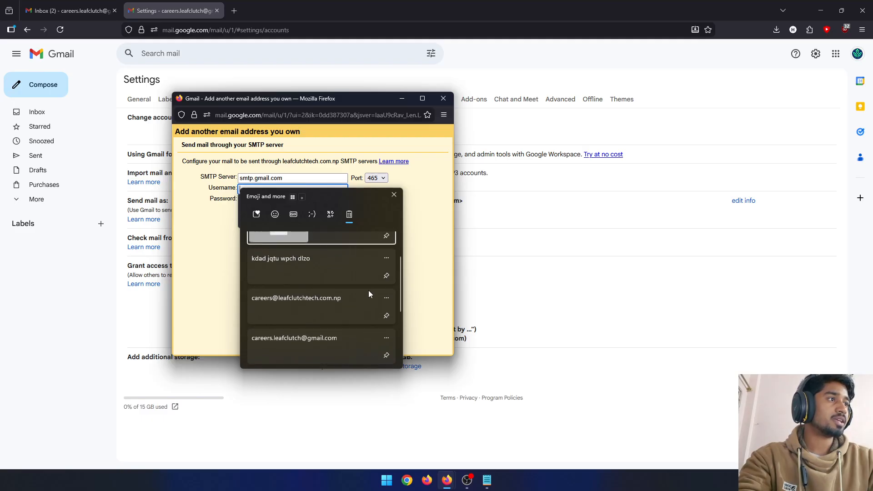
{"action": "left_click", "coordinate": [431, 247]}
{"action": "left_click", "coordinate": [318, 187]}
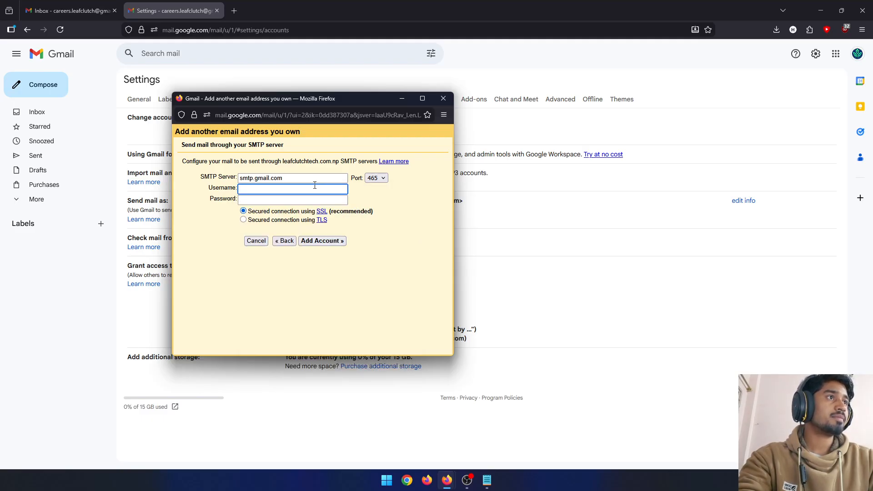
- Copy the signed-in account's Gmail address from the inbox page's account details and enter it as the SMTP username
{"action": "left_click", "coordinate": [68, 10]}
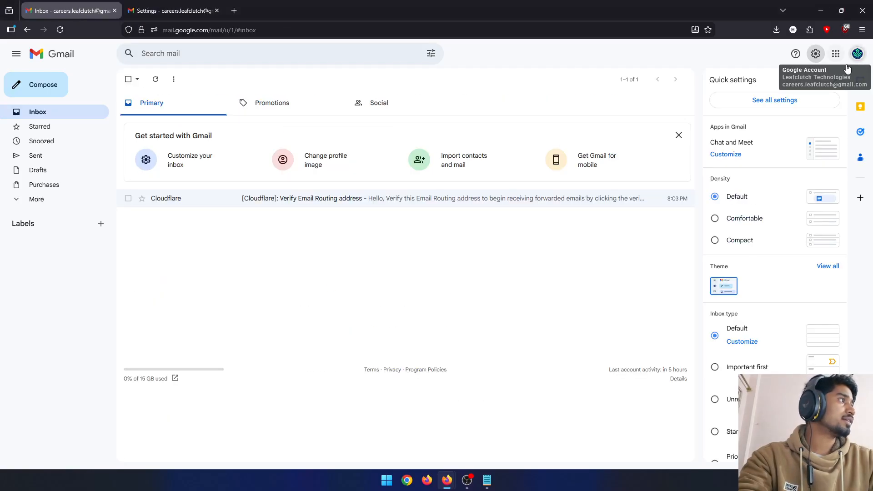
{"action": "left_click", "coordinate": [857, 54]}
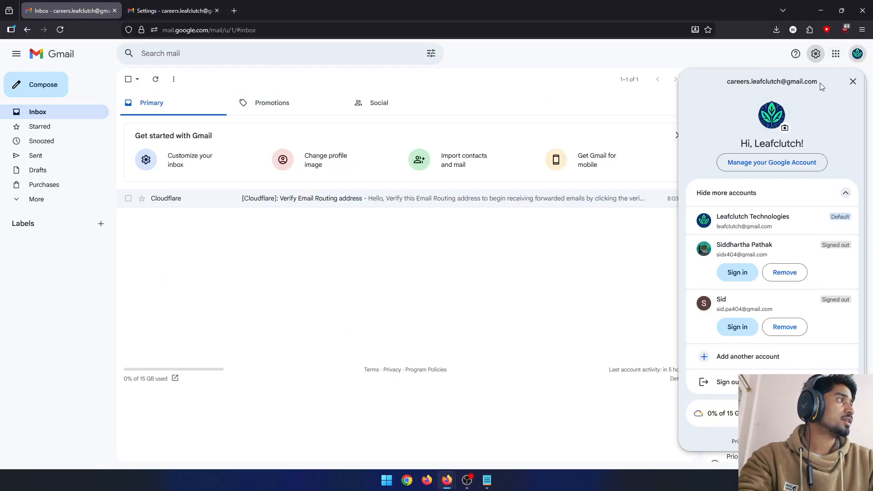
{"action": "left_click_drag", "start_coordinate": [822, 87], "coordinate": [726, 88]}
{"action": "key", "text": "ctrl+c"}
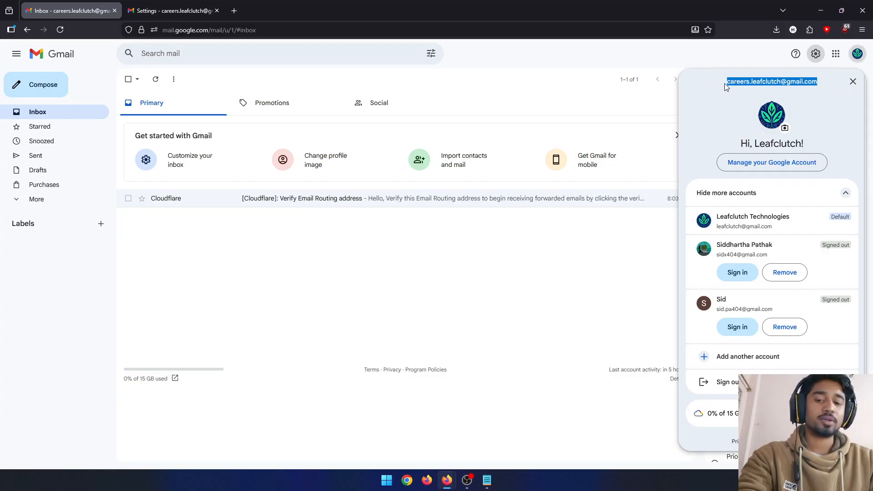
{"action": "left_click", "coordinate": [161, 11]}
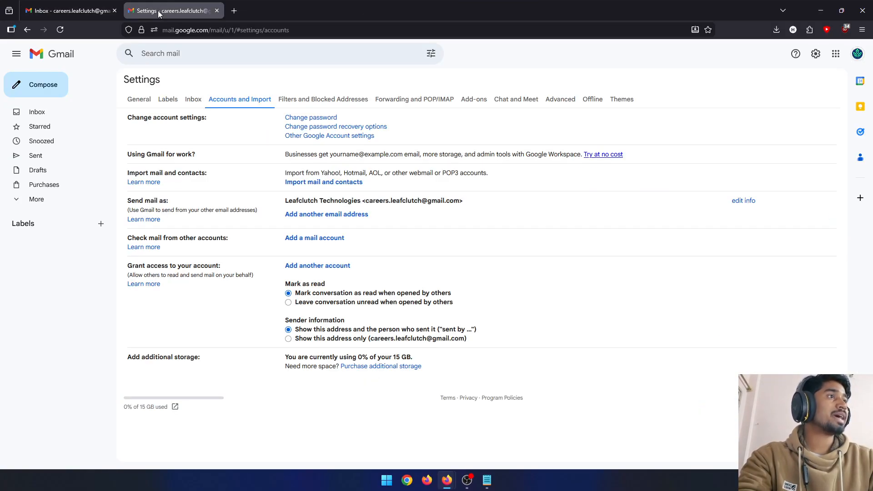
{"action": "key", "text": "alt+Tab"}
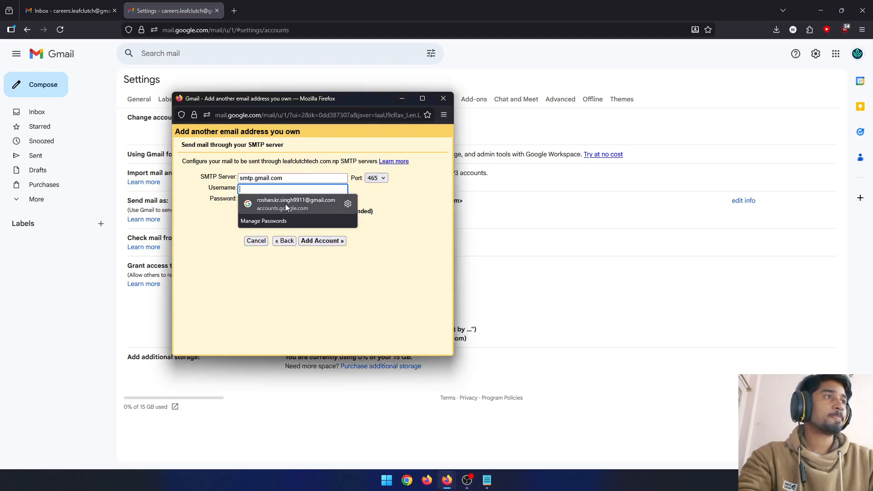
{"action": "left_click", "coordinate": [284, 189]}
{"action": "key", "text": "ctrl+v"}
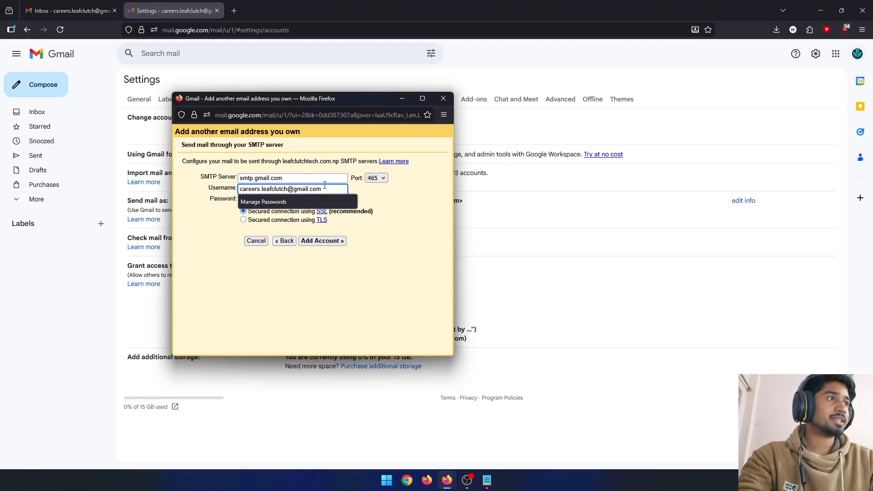
- Paste the generated Google app password into the SMTP password field
{"action": "left_click", "coordinate": [283, 200]}
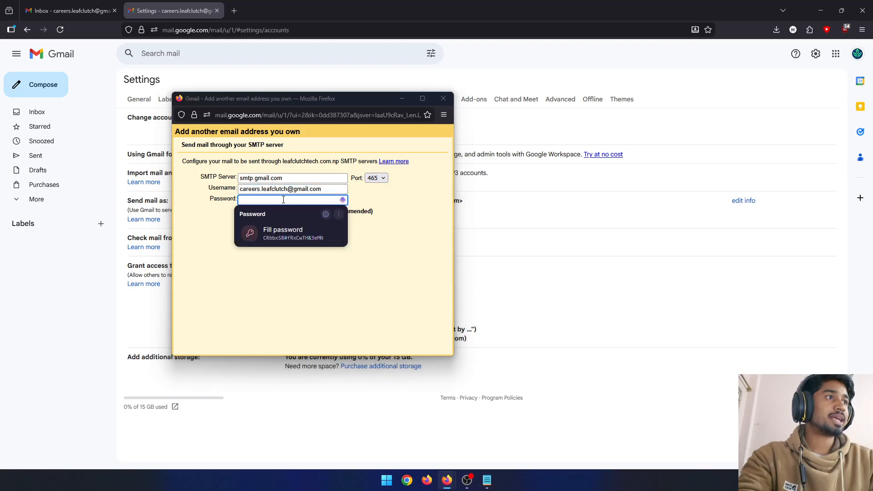
{"action": "left_click", "coordinate": [284, 199]}
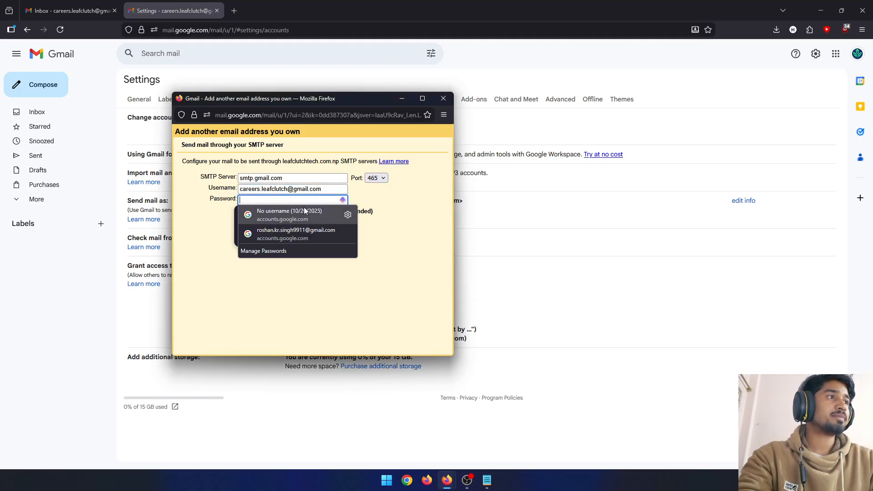
{"action": "key", "text": "super+v"}
{"action": "scroll", "coordinate": [324, 295], "scroll_direction": "down", "scroll_amount": 2}
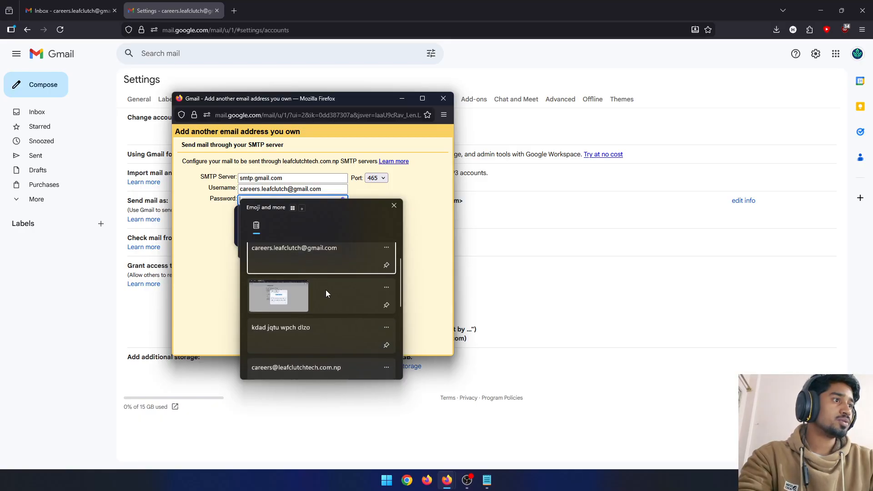
{"action": "left_click", "coordinate": [320, 313]}
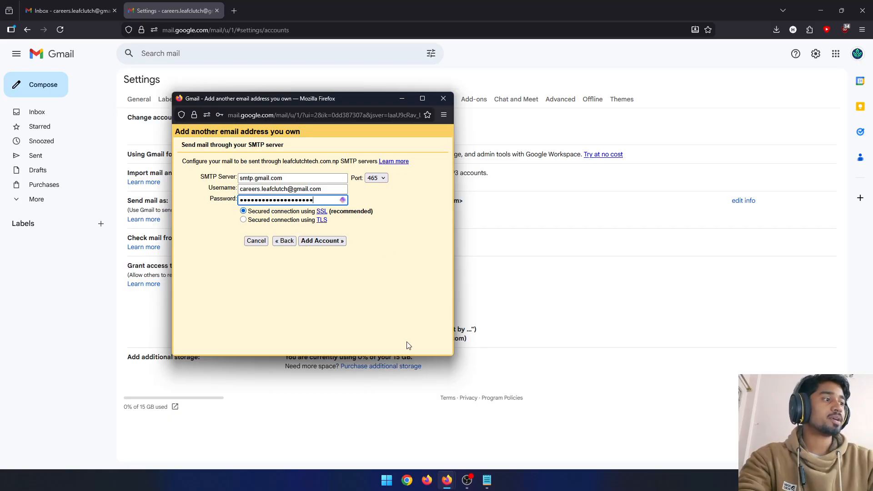
- View the saved screenshot of the generated app password at full size, then close it
{"action": "key", "text": "super"}
{"action": "key", "text": "super"}
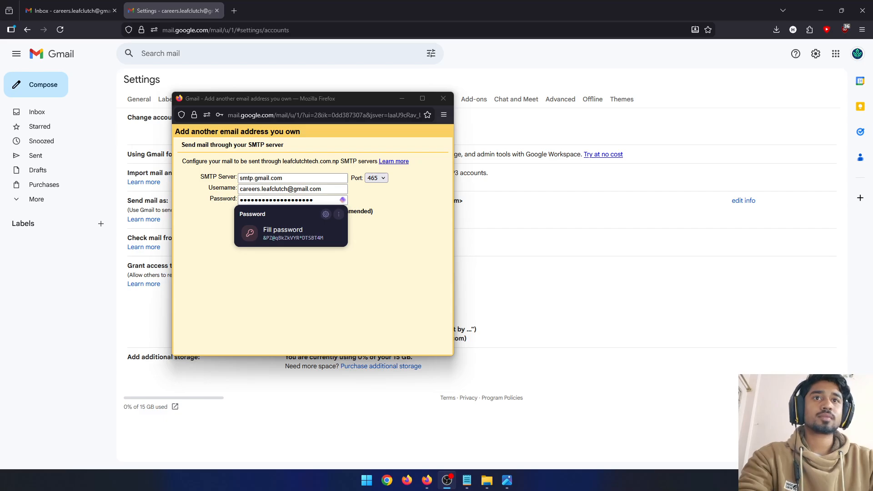
{"action": "key", "text": "alt+Tab"}
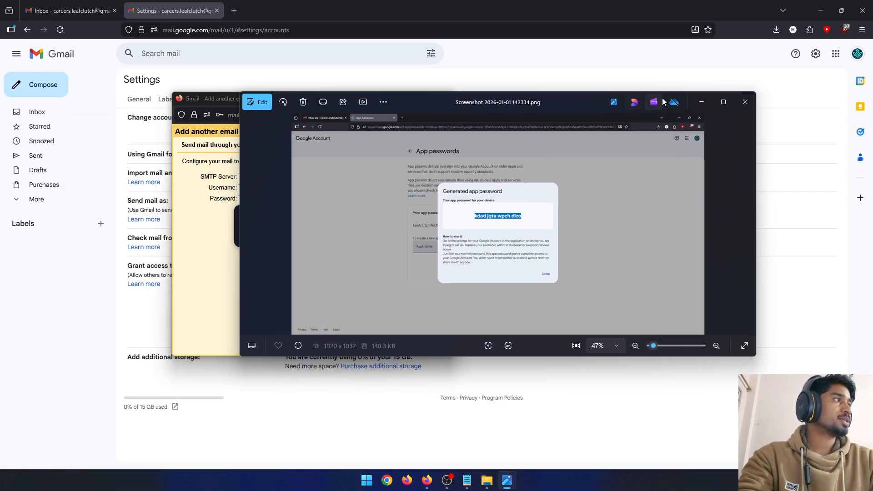
{"action": "left_click", "coordinate": [717, 103]}
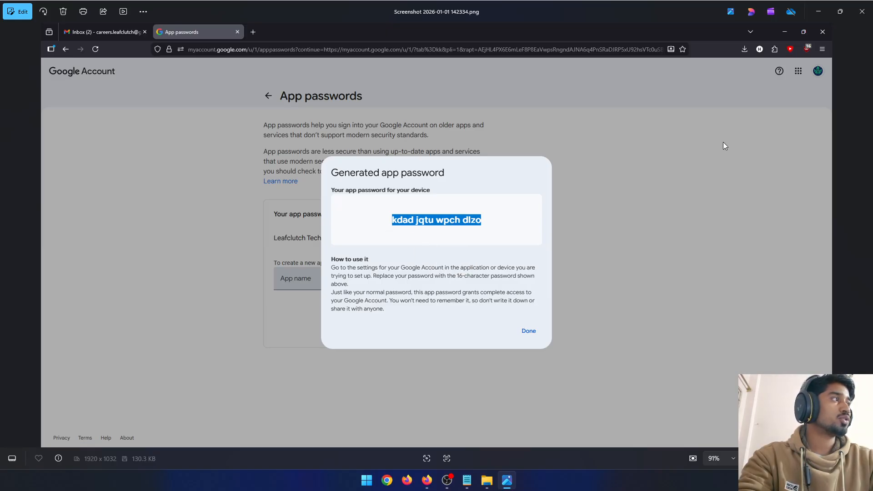
{"action": "left_click", "coordinate": [863, 11]}
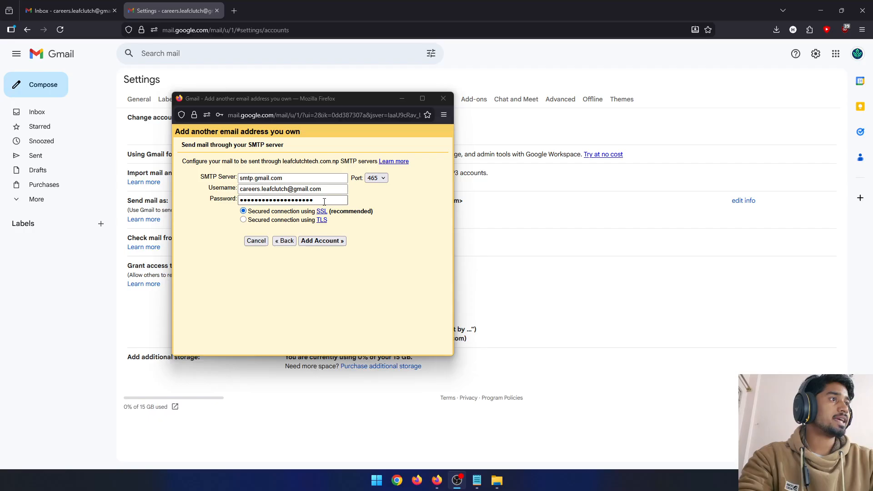
{"action": "left_click", "coordinate": [355, 203]}
{"action": "left_click", "coordinate": [330, 193]}
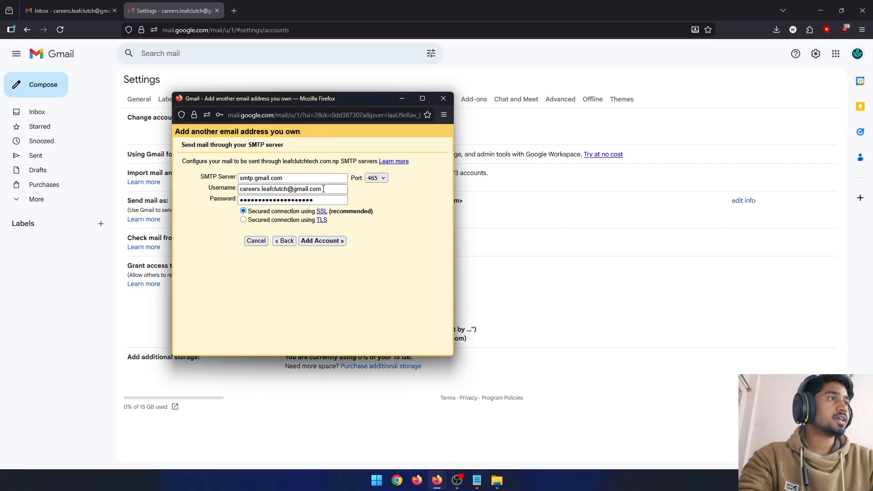
{"action": "left_click", "coordinate": [324, 189]}
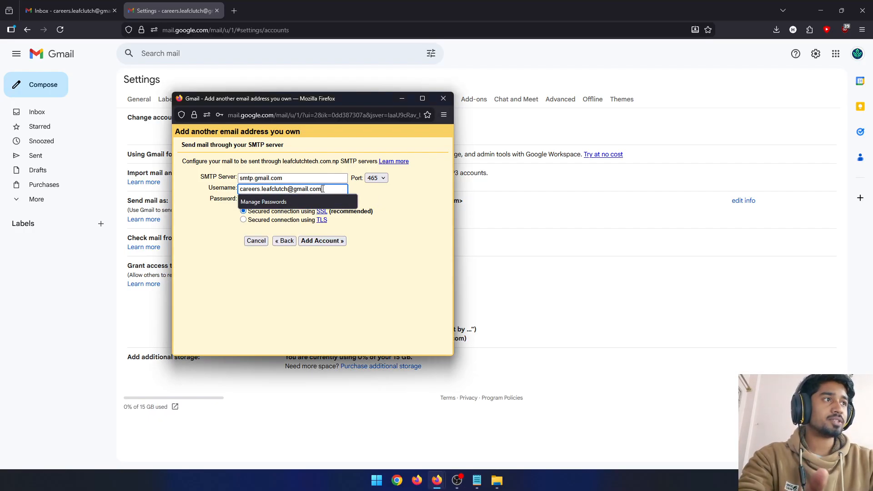
{"action": "left_click", "coordinate": [379, 197]}
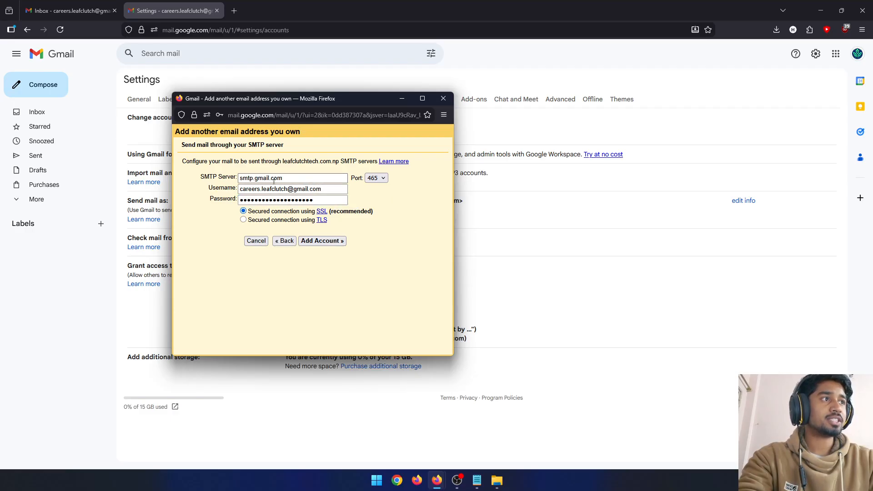
- Try SMTP port 587, set it back to 465 with SSL, and submit the new sending account
{"action": "left_click", "coordinate": [376, 178]}
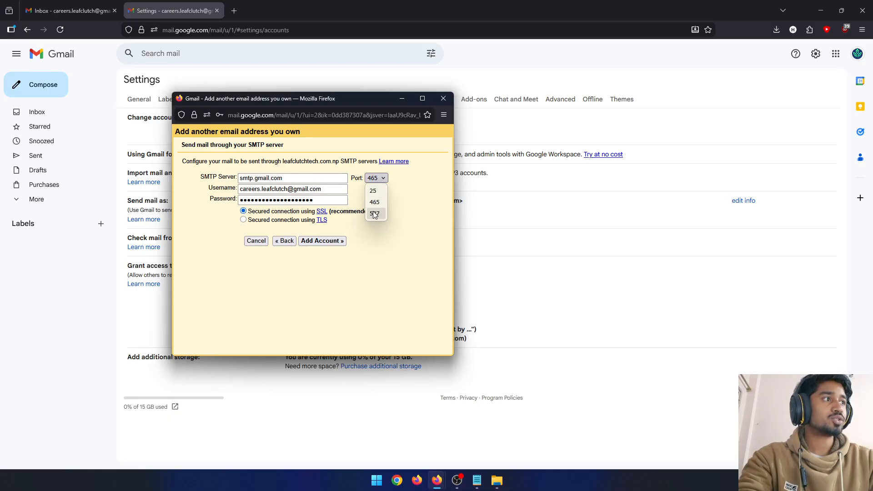
{"action": "left_click", "coordinate": [373, 213]}
{"action": "left_click", "coordinate": [376, 181]}
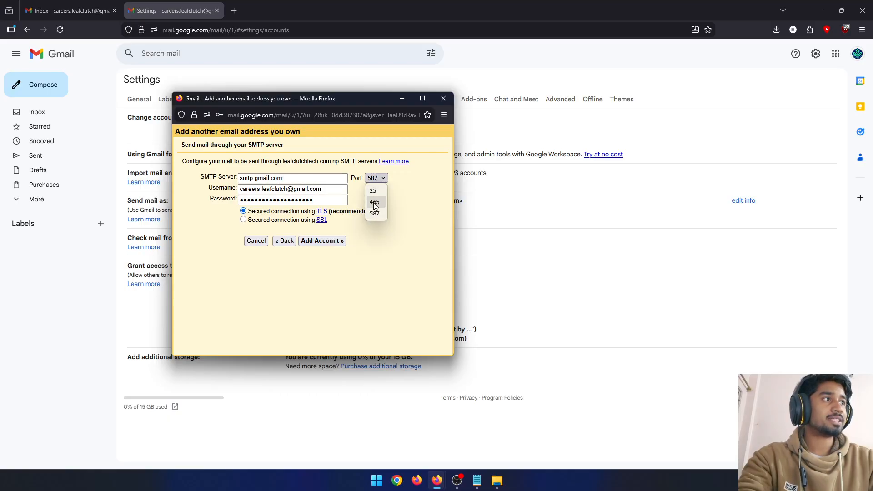
{"action": "left_click", "coordinate": [374, 202]}
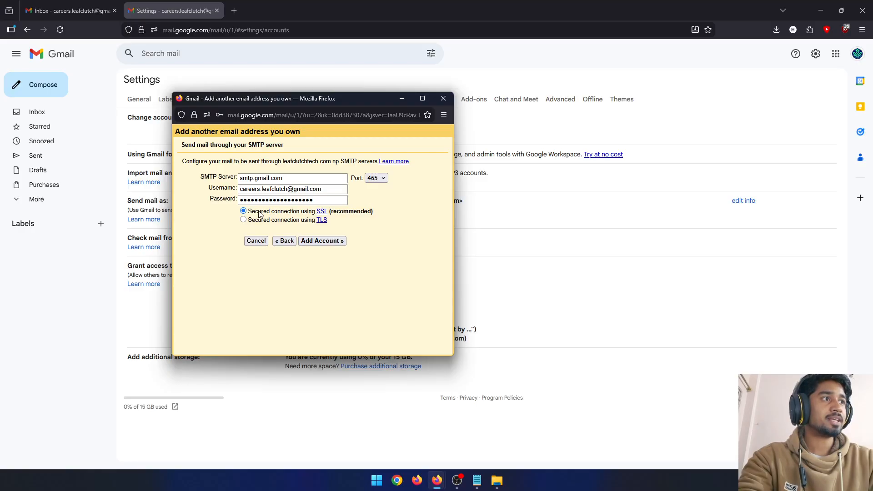
{"action": "left_click", "coordinate": [320, 242]}
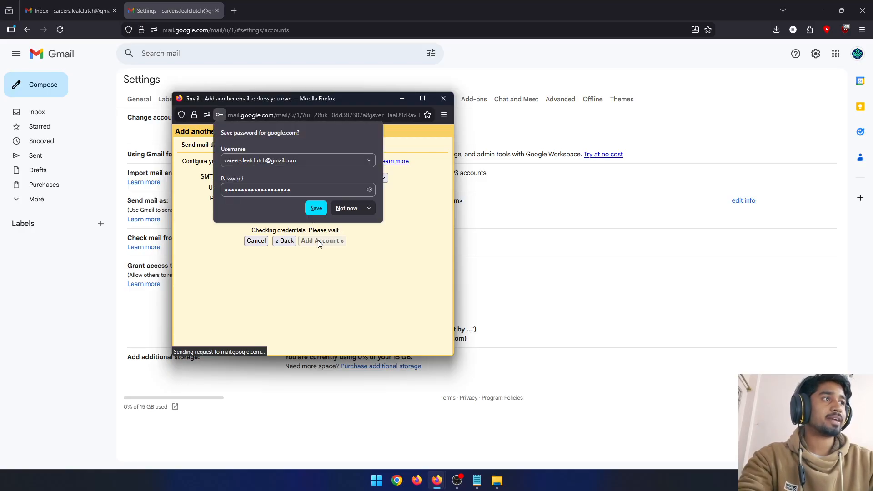
- Decline saving the password, minimise the account window, and open the refreshed inbox's Gmail Team confirmation message
{"action": "left_click", "coordinate": [339, 206]}
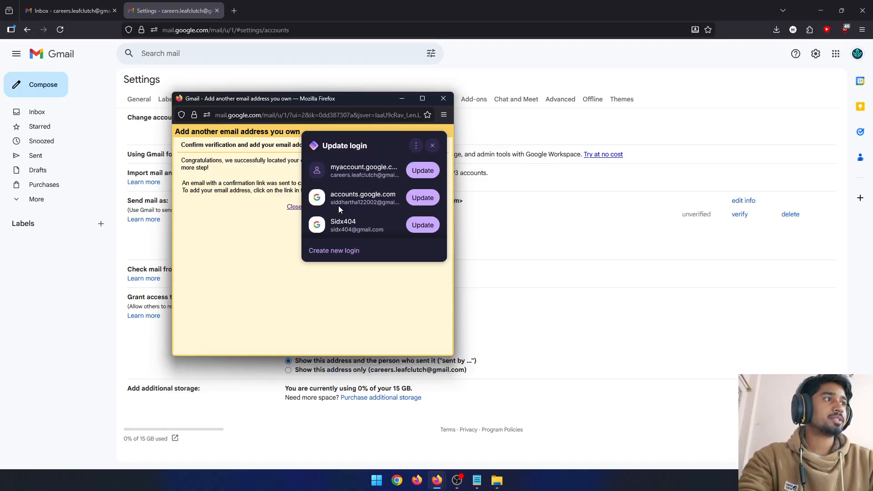
{"action": "left_click", "coordinate": [403, 99]}
{"action": "left_click", "coordinate": [61, 52]}
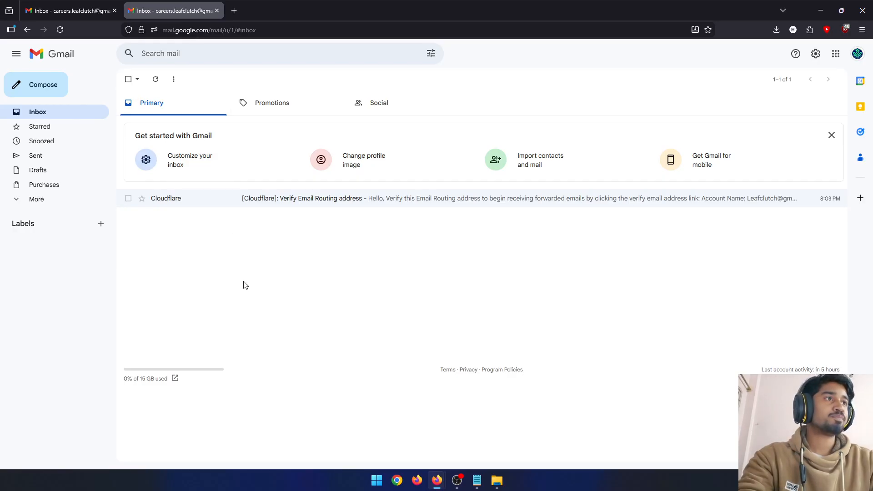
{"action": "left_click", "coordinate": [155, 80]}
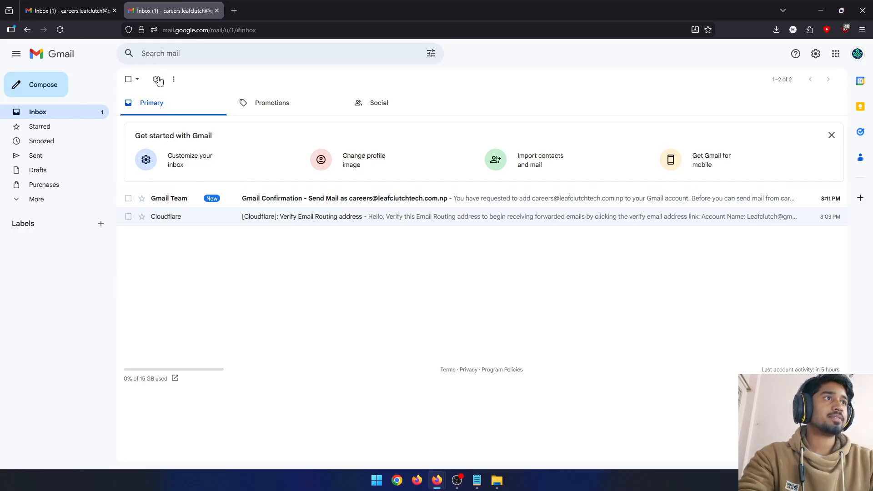
{"action": "left_click", "coordinate": [328, 203]}
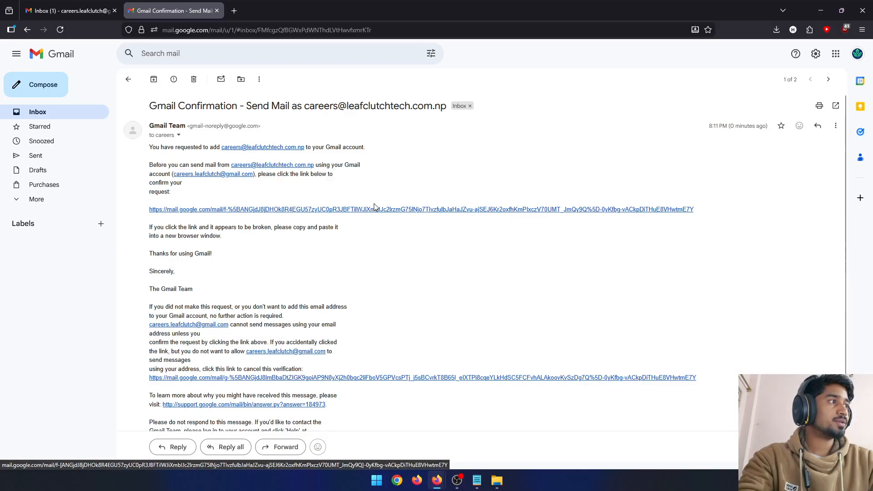
- Follow the confirmation link in the message, confirm sending mail as the custom-domain careers address, and close the confirmation page
{"action": "left_click", "coordinate": [281, 210]}
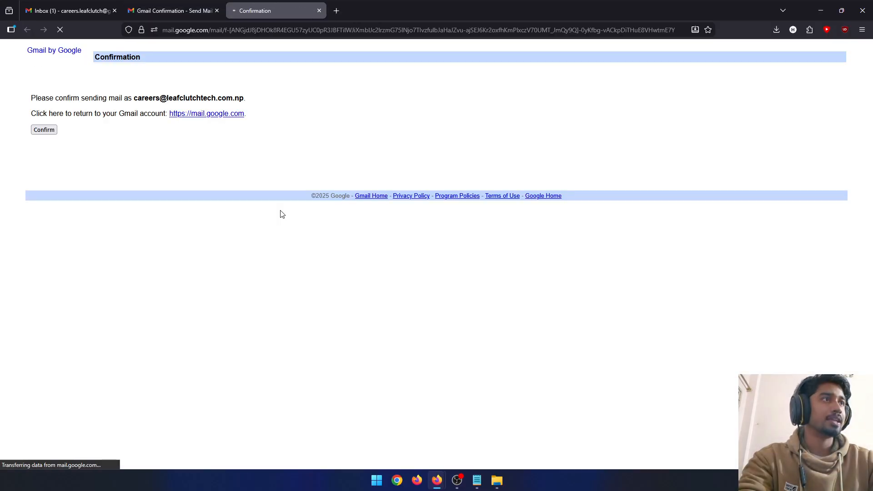
{"action": "left_click", "coordinate": [52, 132]}
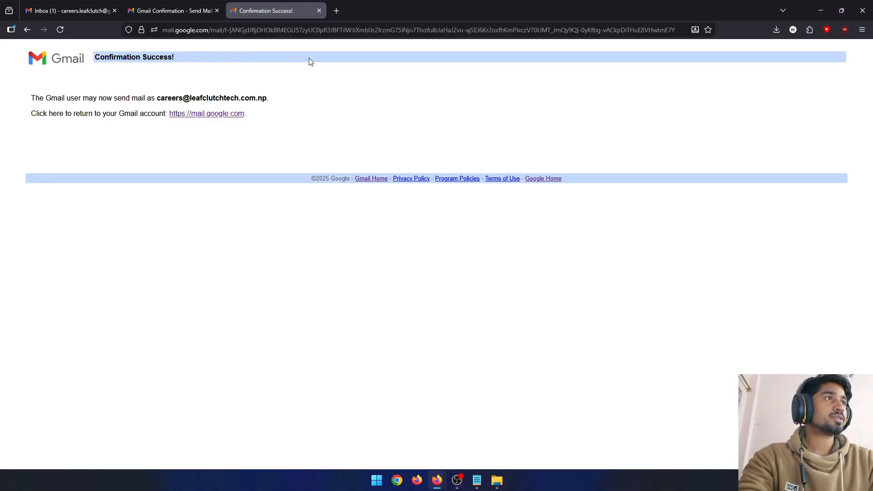
{"action": "key", "text": "ctrl+w"}
- Make the Careers Leafclutch custom-domain address the default "Send mail as" address in the Accounts and Import settings
{"action": "left_click", "coordinate": [72, 59]}
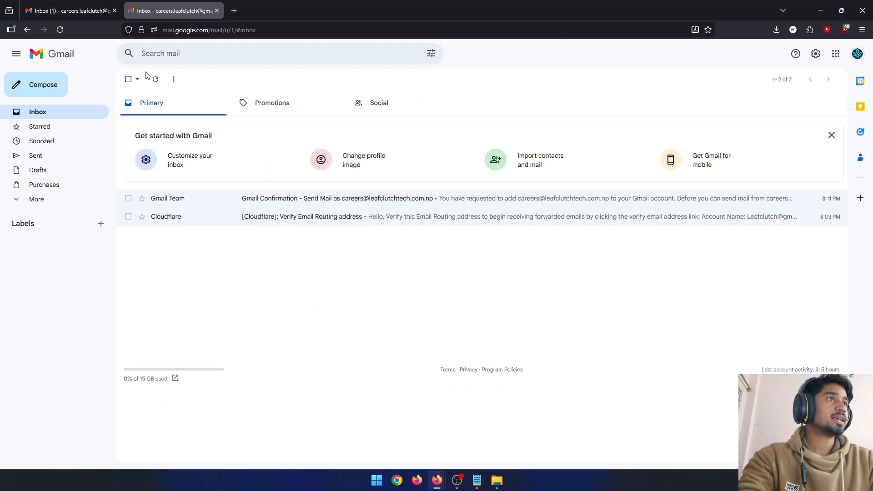
{"action": "left_click", "coordinate": [817, 56]}
{"action": "left_click", "coordinate": [773, 97]}
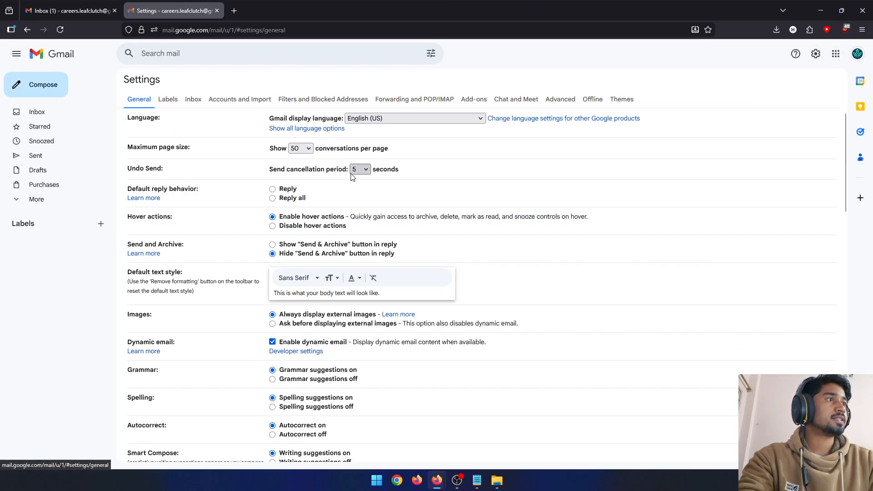
{"action": "left_click", "coordinate": [258, 100]}
{"action": "scroll", "coordinate": [295, 220], "scroll_direction": "down", "scroll_amount": 1}
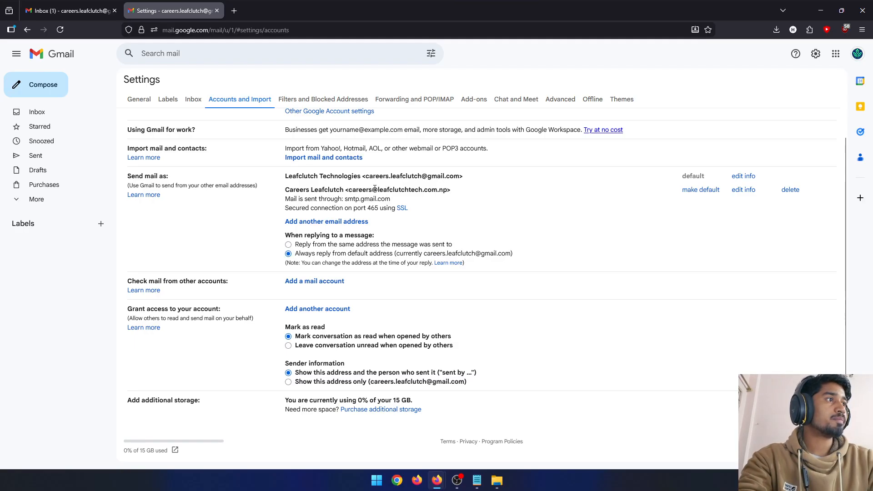
{"action": "left_click_drag", "start_coordinate": [375, 189], "coordinate": [455, 193]}
{"action": "left_click", "coordinate": [459, 193]}
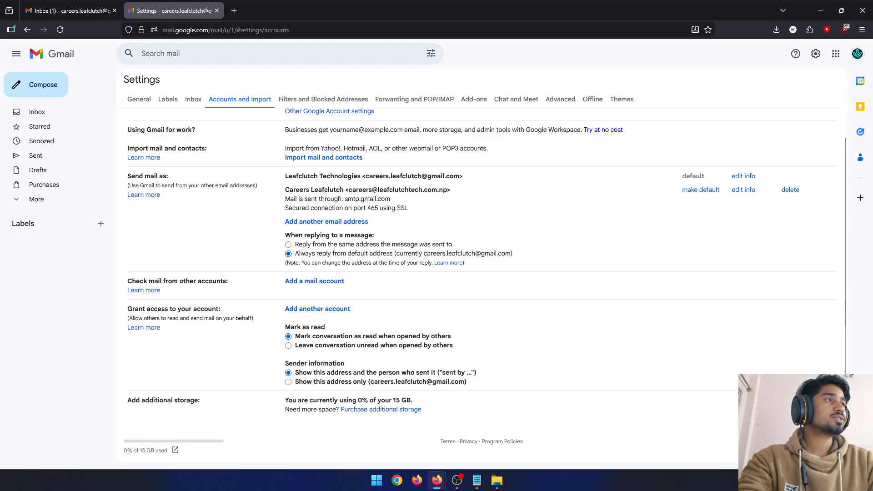
{"action": "left_click", "coordinate": [706, 191]}
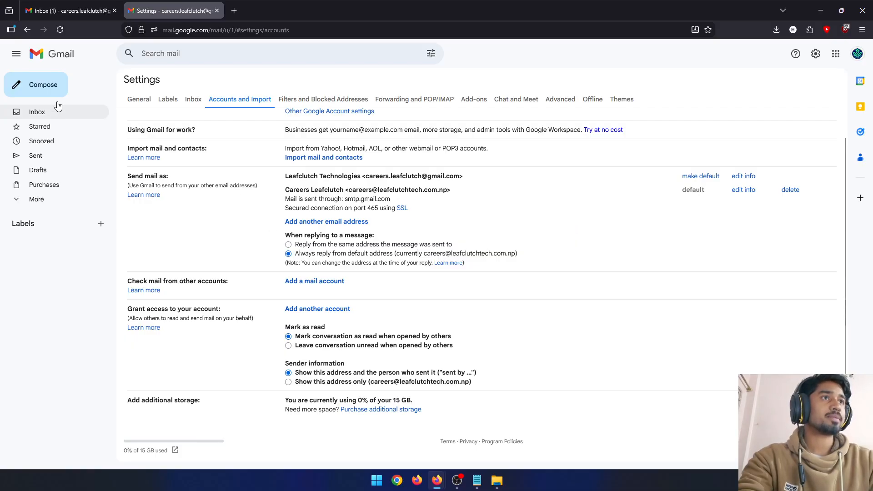
- Start a new message from the inbox and enter the test recipient's e-mail address
{"action": "left_click", "coordinate": [67, 61]}
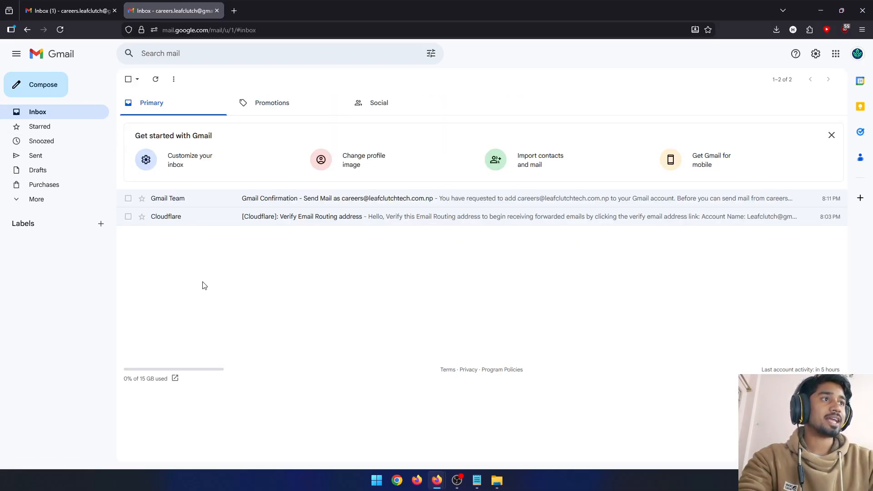
{"action": "left_click", "coordinate": [57, 90]}
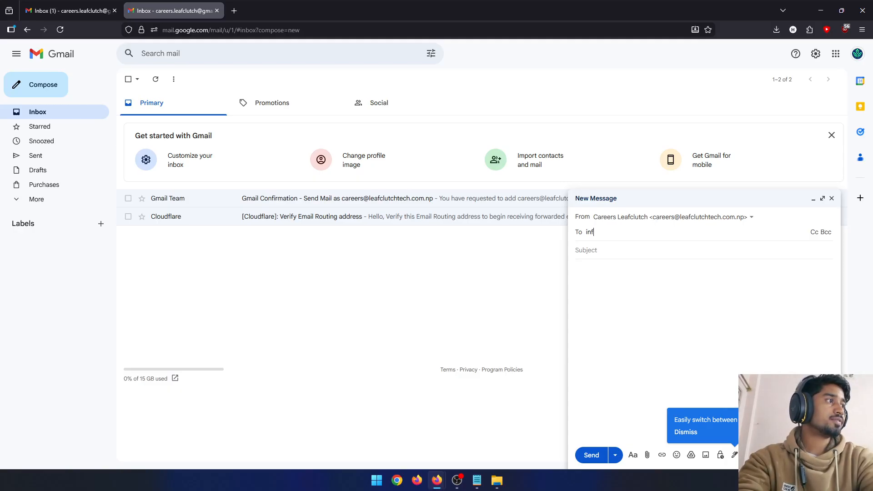
{"action": "key", "text": "BackSpace"}
{"action": "key", "text": "BackSpace"}
{"action": "key", "text": "BackSpace"}
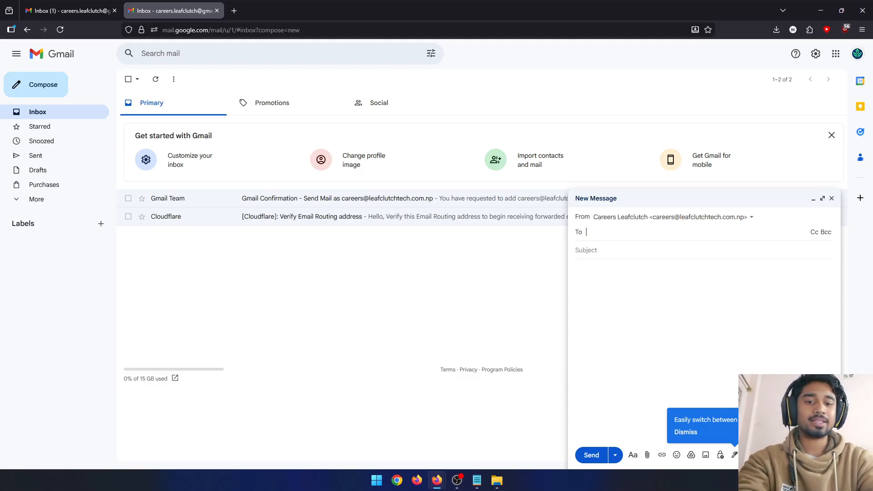
{"action": "key", "text": "BackSpace"}
{"action": "key", "text": "BackSpace"}
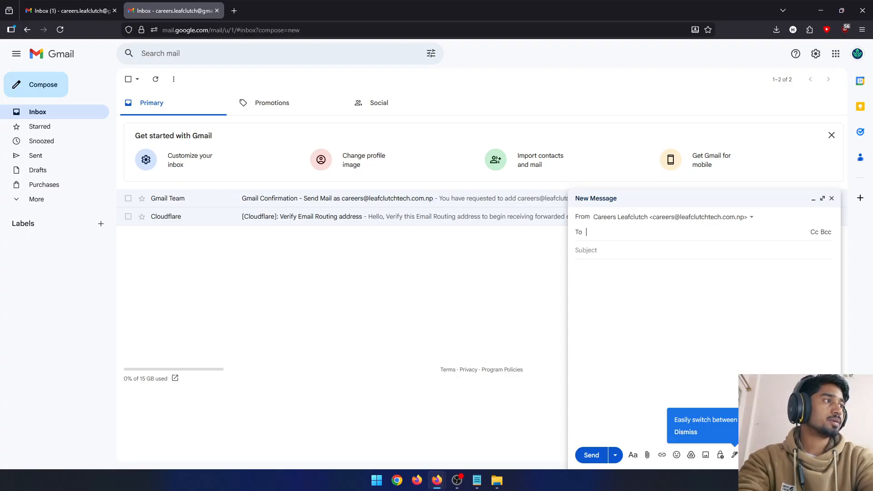
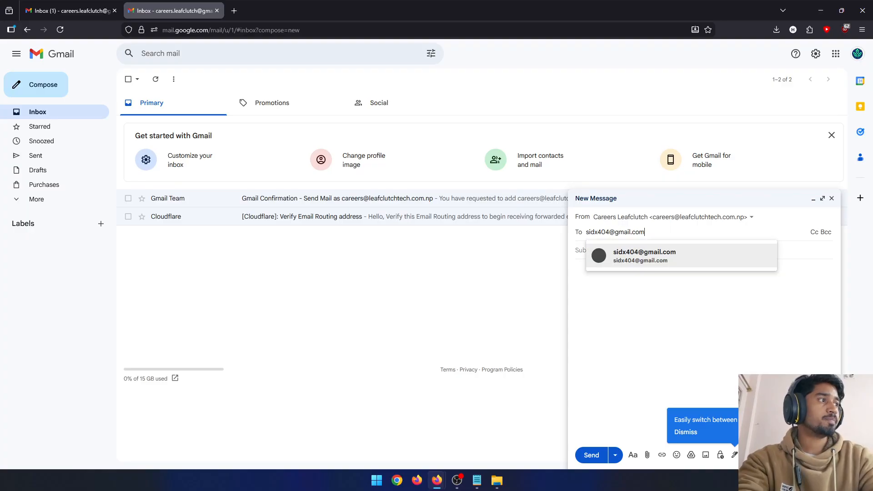
{"action": "left_click", "coordinate": [632, 266]}
{"action": "key", "text": "Tab"}
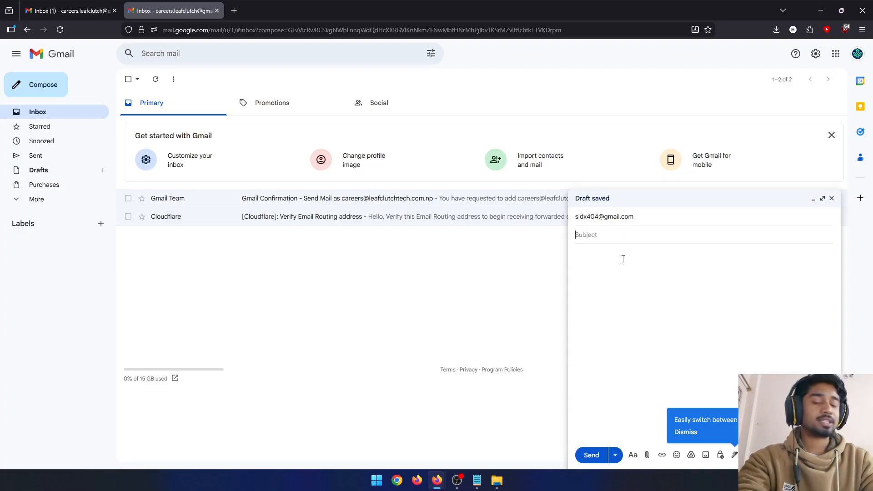
- Give the message the subject "Test Mail" and the body "This is a test mail.", and send it
{"action": "type", "text": "Test"}
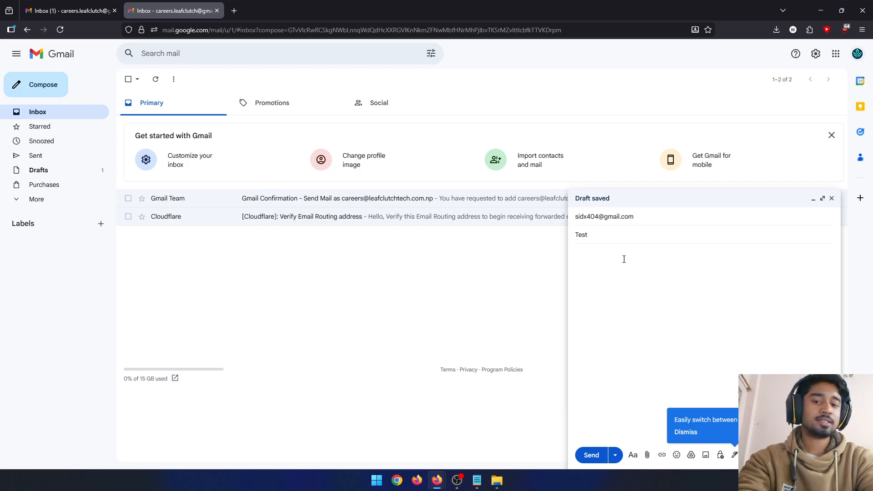
{"action": "type", "text": " Mail"}
{"action": "key", "text": "Tab"}
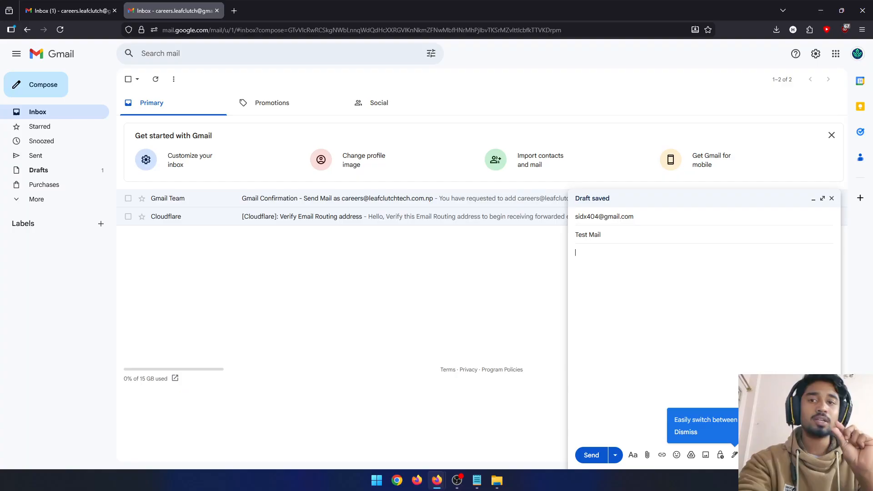
{"action": "type", "text": "This i"}
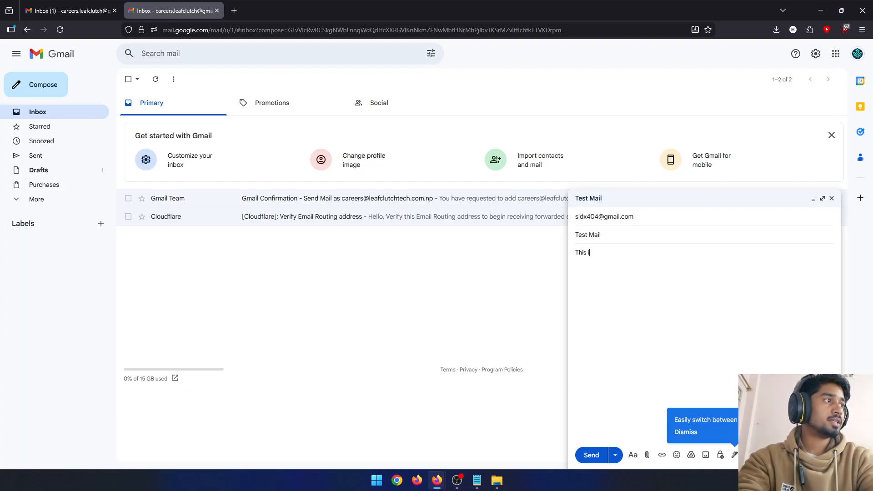
{"action": "type", "text": "s a Test"}
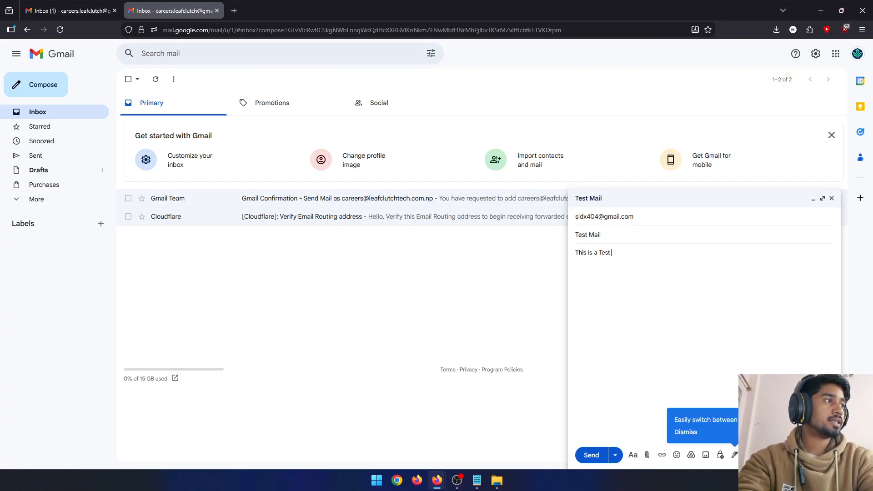
{"action": "key", "text": "BackSpace"}
{"action": "key", "text": "BackSpace"}
{"action": "key", "text": "BackSpace"}
{"action": "key", "text": "BackSpace"}
{"action": "type", "text": "test"}
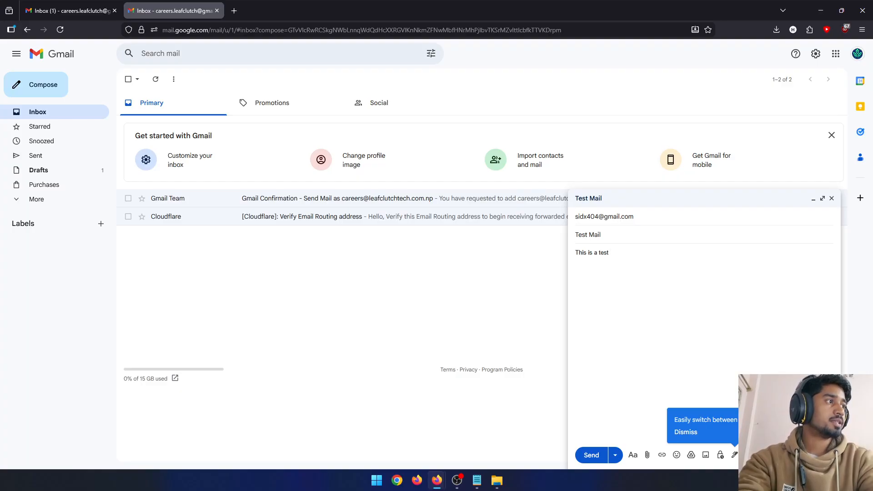
{"action": "type", "text": " mail."}
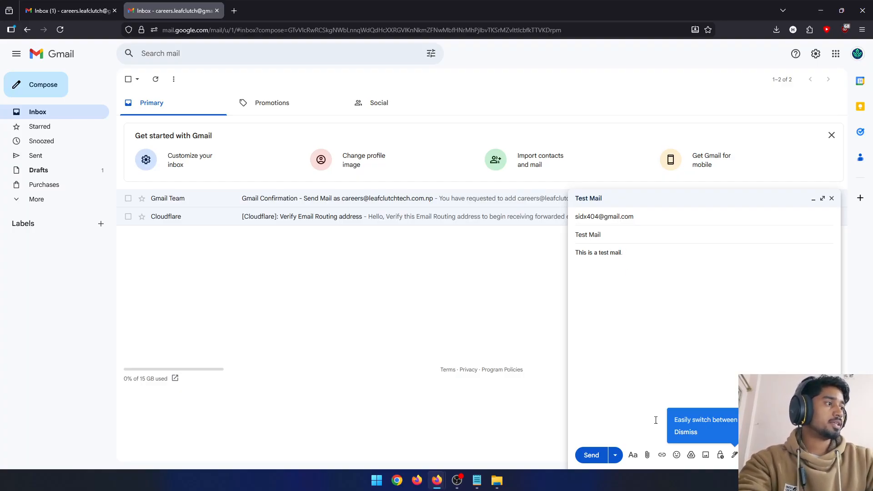
{"action": "left_click", "coordinate": [592, 455]}
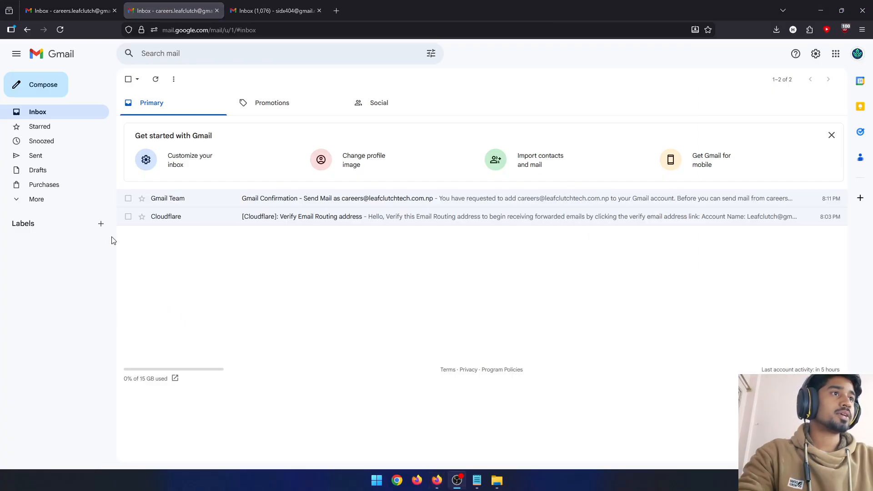
- Open the sent "Test Mail" message and examine its sender and recipient details
{"action": "left_click", "coordinate": [50, 159]}
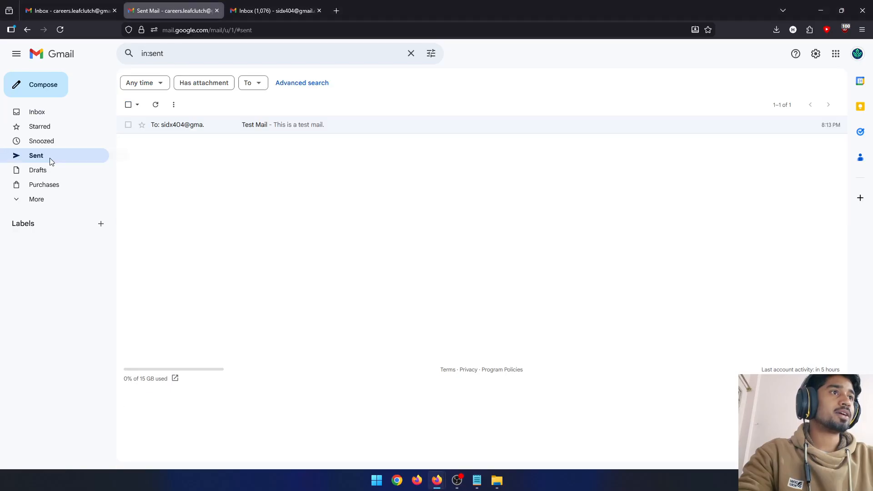
{"action": "left_click", "coordinate": [293, 127]}
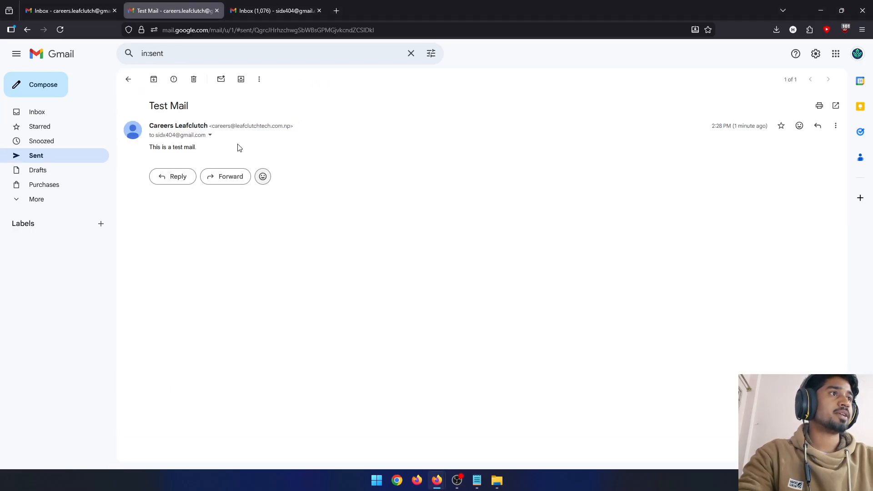
{"action": "left_click", "coordinate": [210, 135]}
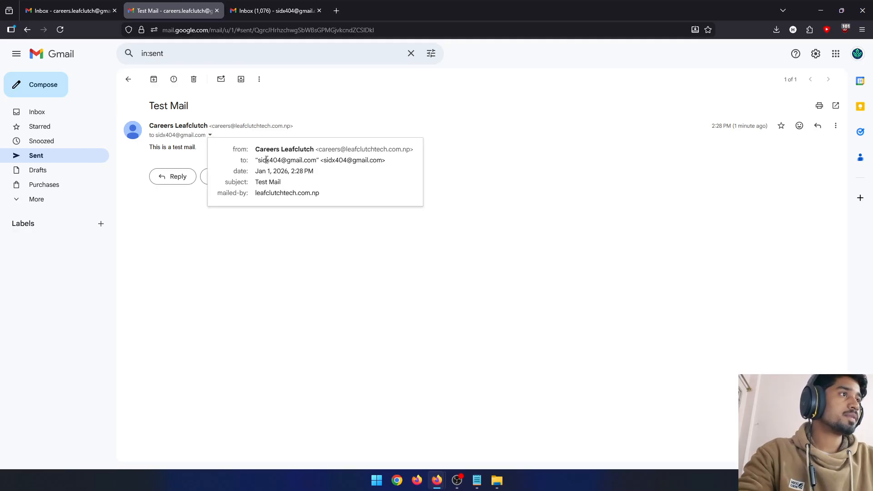
{"action": "left_click_drag", "start_coordinate": [261, 158], "coordinate": [313, 160]}
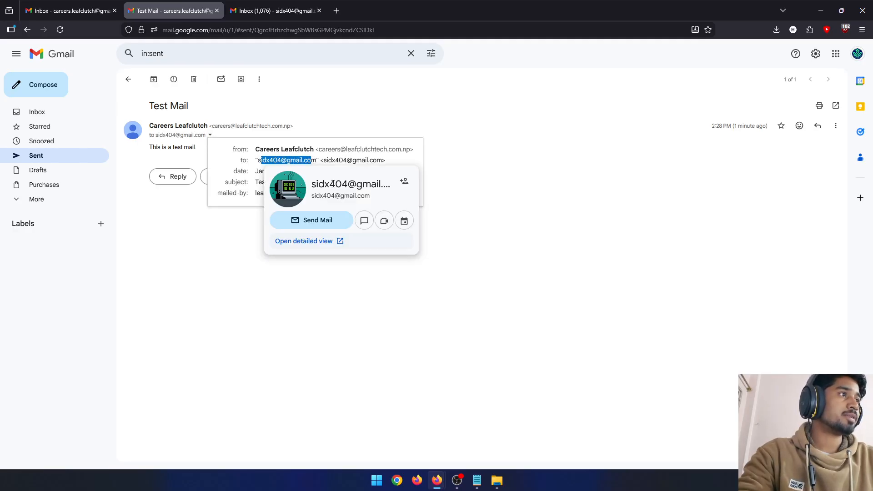
{"action": "left_click", "coordinate": [439, 187]}
- Open "Test Mail" in the recipient account's inbox, examine its header details, and close them
{"action": "left_click", "coordinate": [269, 8]}
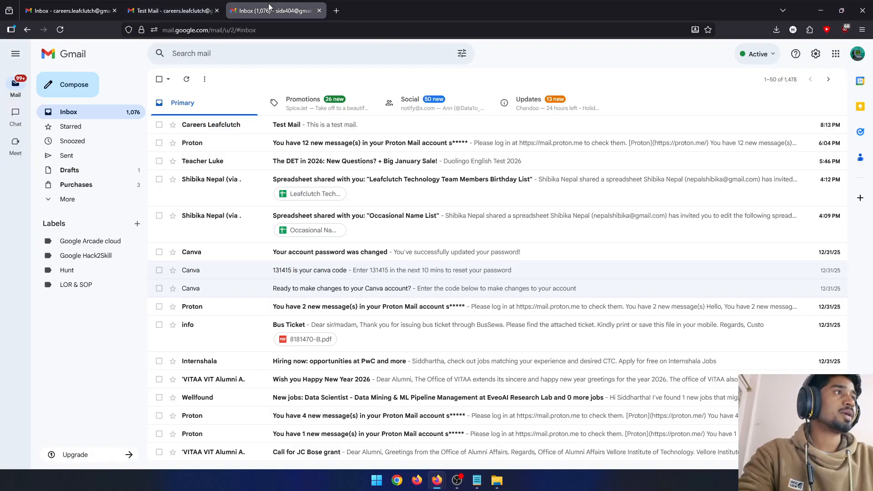
{"action": "left_click", "coordinate": [324, 131]}
{"action": "left_click", "coordinate": [199, 136]}
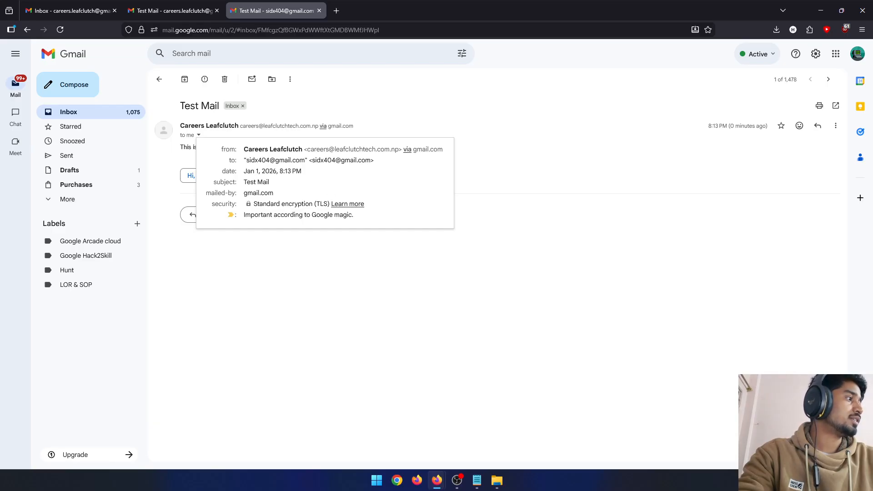
{"action": "left_click", "coordinate": [510, 251]}
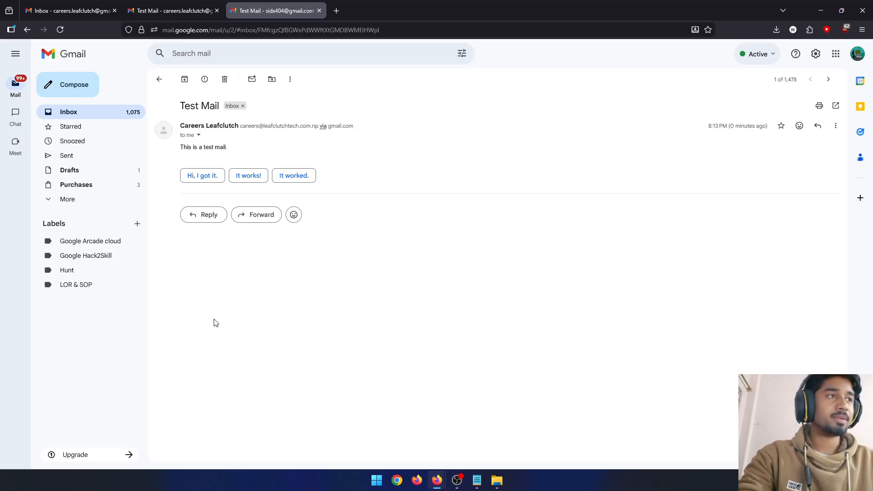
- Send the suggested reply "Hi, I got it." to the test mail and return to the sending account's mailbox
{"action": "left_click", "coordinate": [202, 176]}
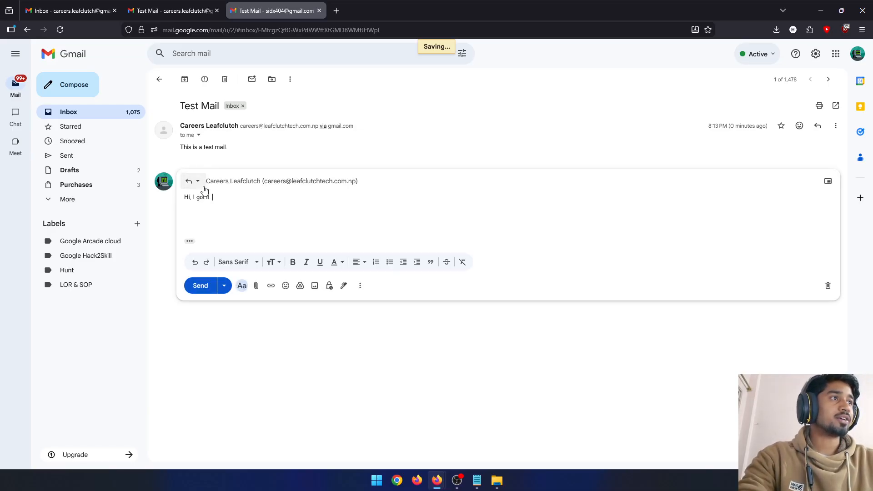
{"action": "left_click", "coordinate": [201, 286]}
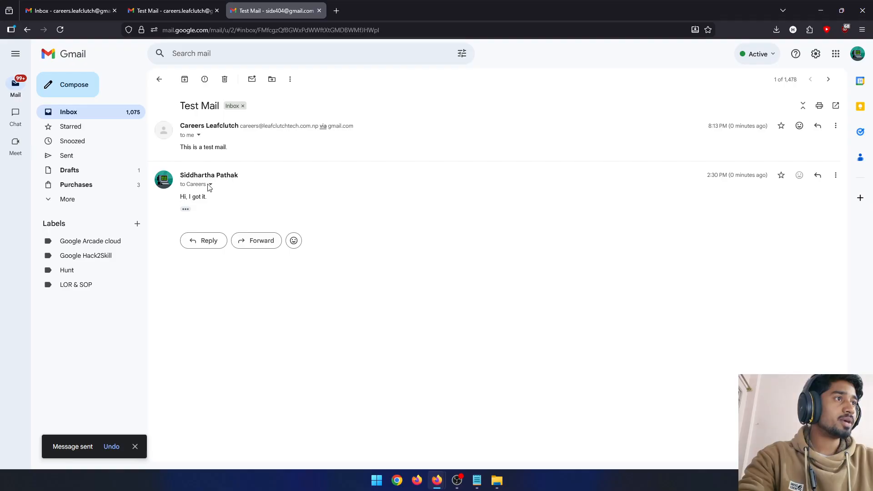
{"action": "left_click", "coordinate": [175, 10]}
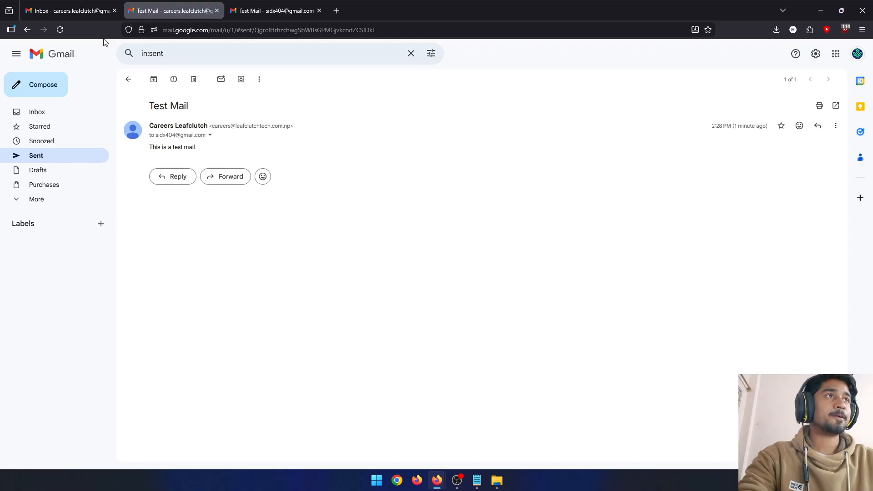
- Refresh the sent mailbox, open the "Test Mail" conversation, and examine the received reply and the expanded original message
{"action": "left_click", "coordinate": [60, 29]}
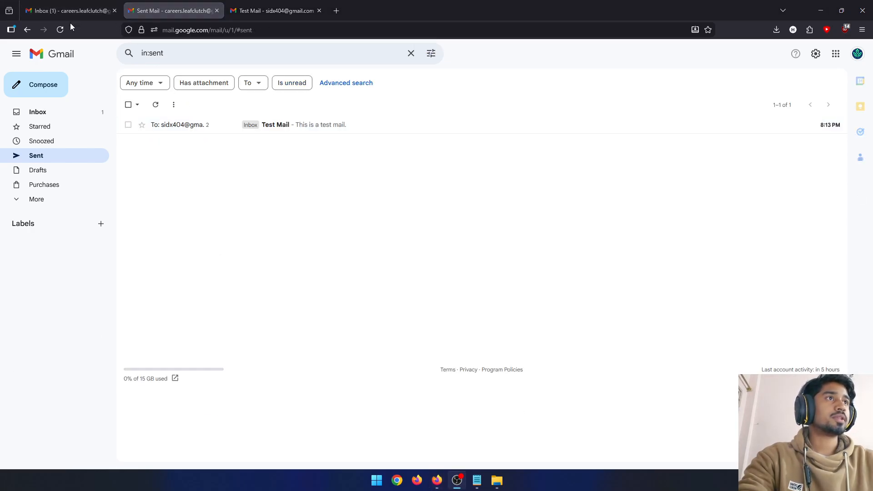
{"action": "left_click", "coordinate": [293, 133]}
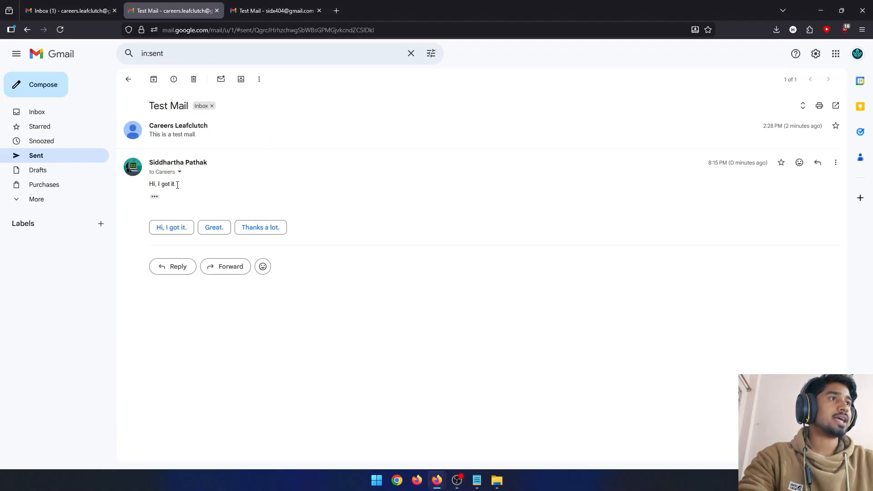
{"action": "left_click", "coordinate": [182, 135]}
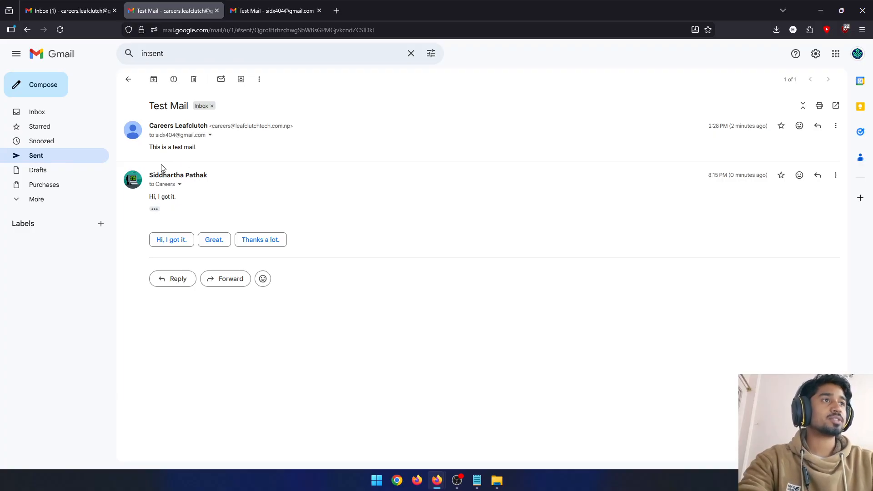
- Start a new message and examine the sender addresses available for it
{"action": "left_click", "coordinate": [54, 94]}
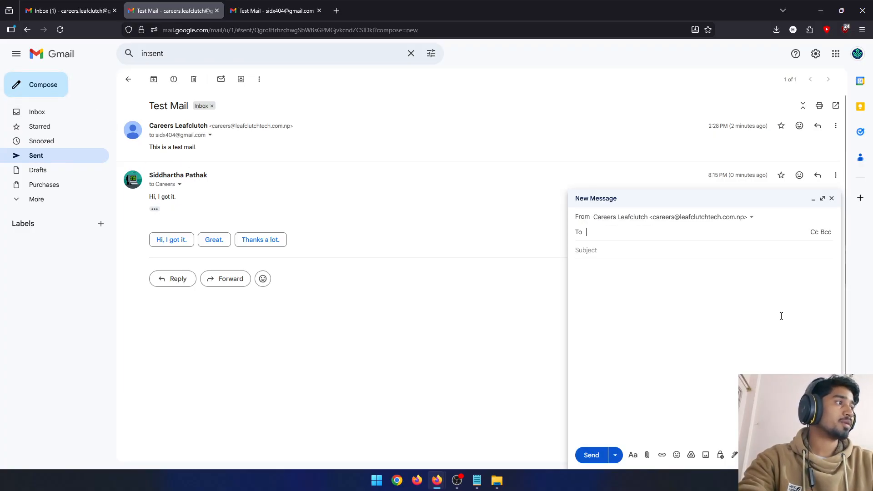
{"action": "left_click", "coordinate": [708, 217]}
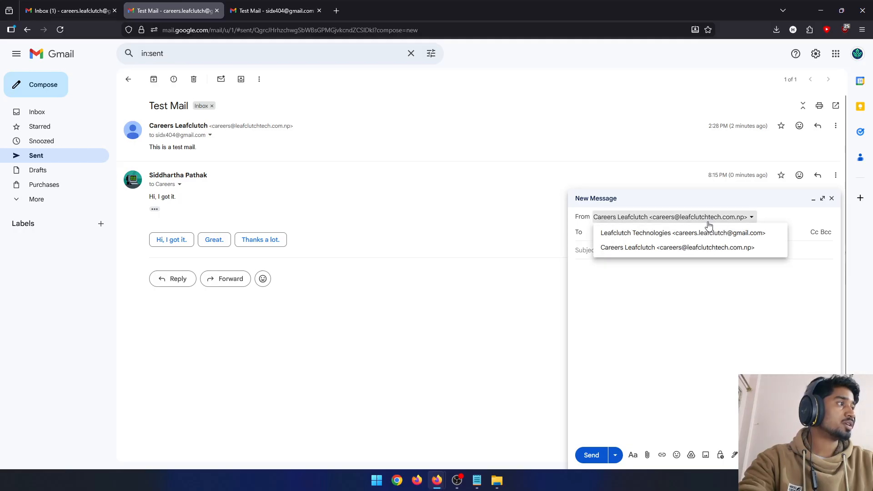
{"action": "left_click", "coordinate": [715, 284]}
{"action": "left_click", "coordinate": [673, 218]}
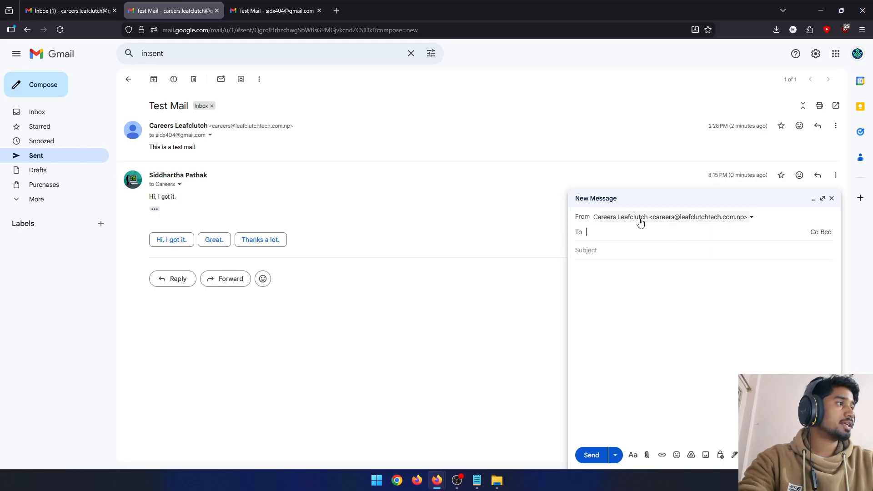
- Switch the new message's sender to the Leafclutch Technologies Gmail address, and return it to the Careers Leafclutch custom-domain address
{"action": "left_click", "coordinate": [692, 221]}
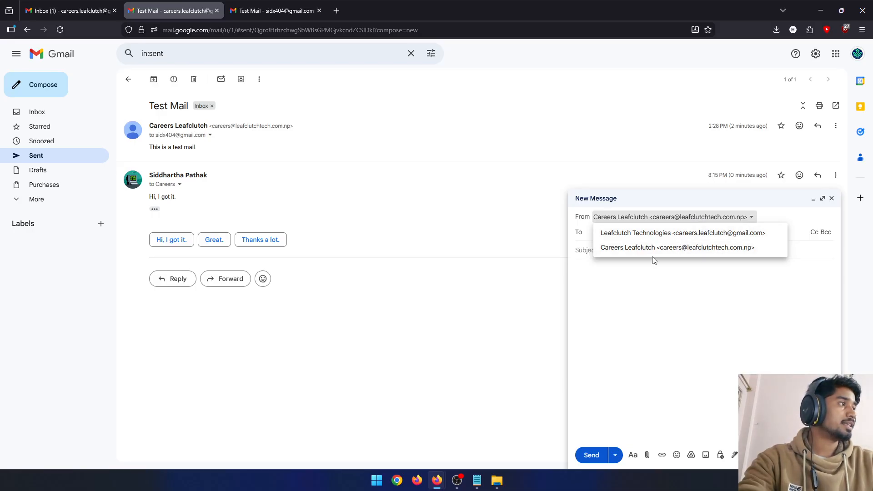
{"action": "left_click", "coordinate": [713, 234]}
{"action": "left_click", "coordinate": [734, 216]}
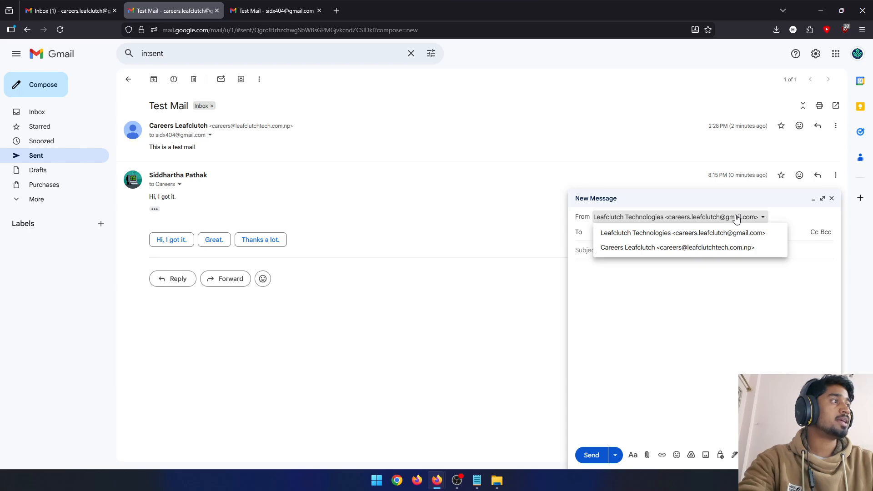
{"action": "left_click", "coordinate": [734, 248]}
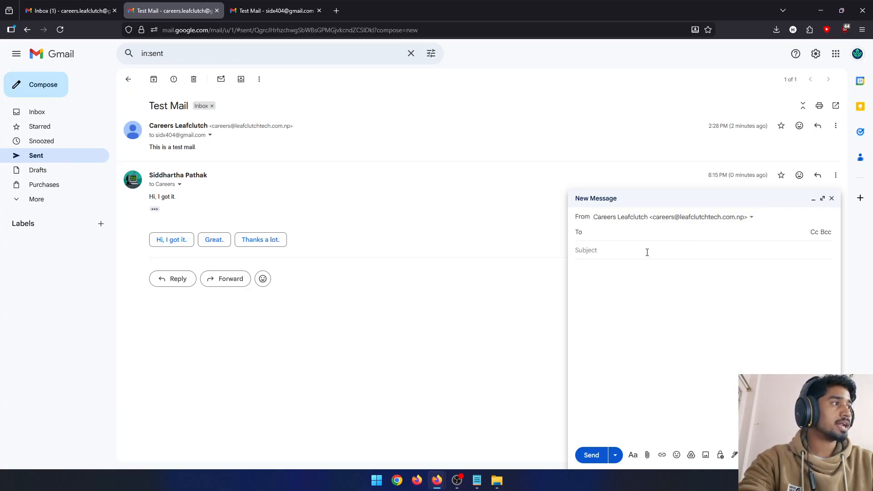
{"action": "left_click", "coordinate": [682, 251]}
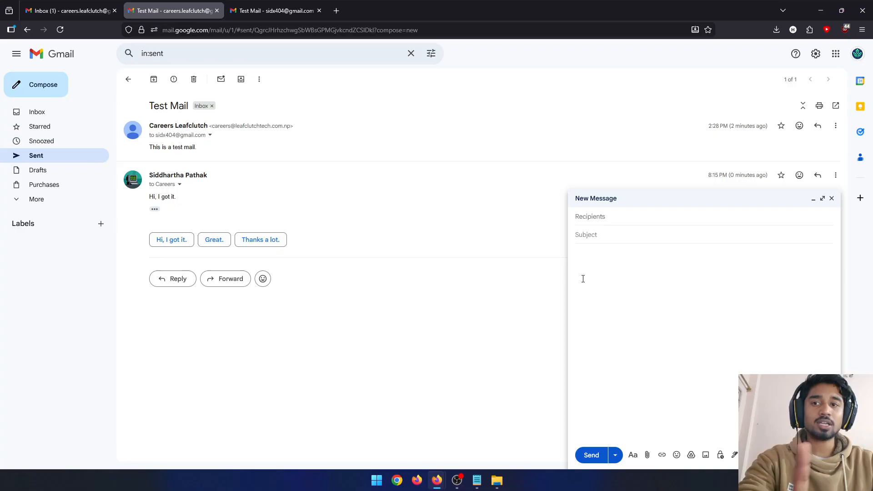